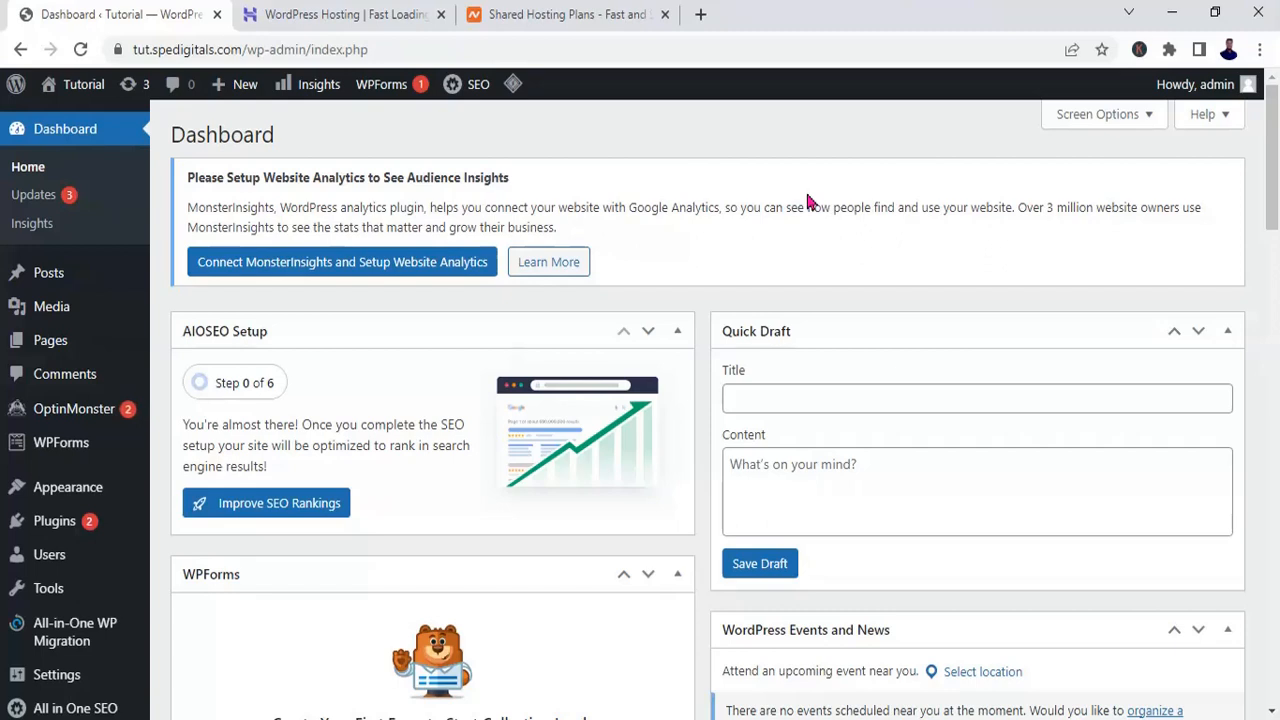
Step: Compare the WordPress hosting plans and prices on the Hostinger page with the shared hosting plans on the Namecheap page
left_click(379, 20)
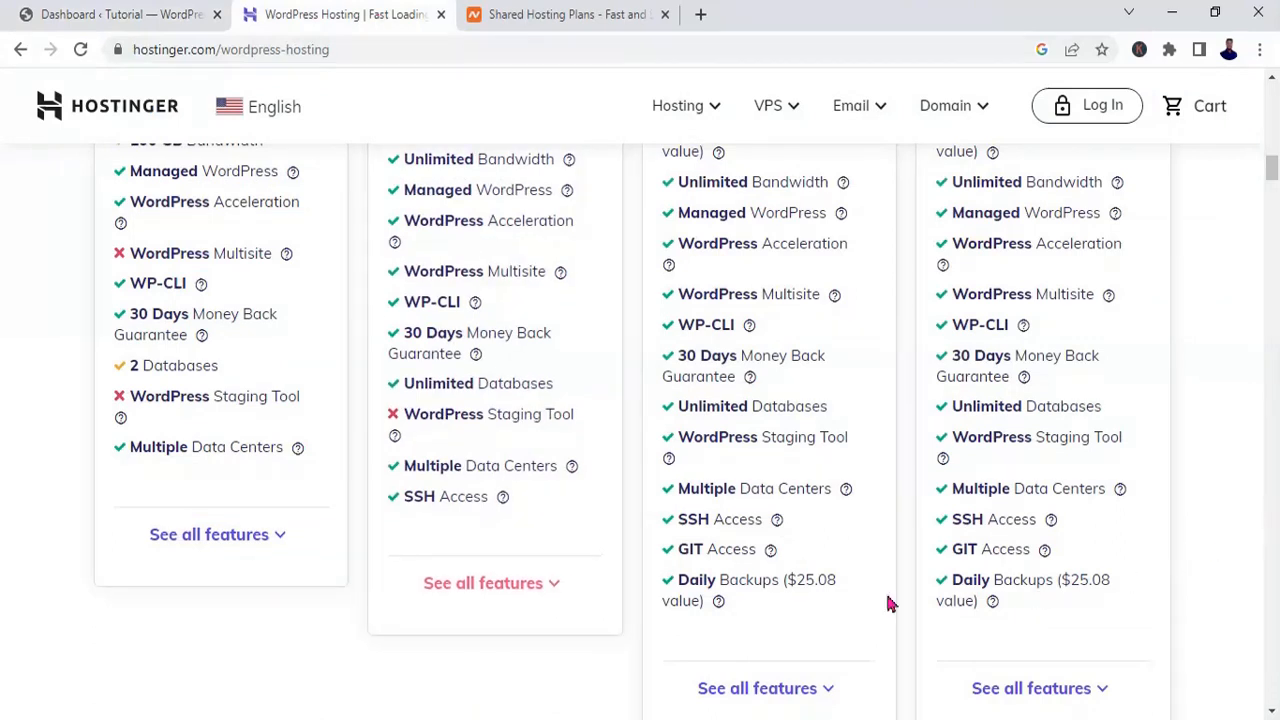
mouse_move(713, 620)
left_click_drag(1273, 168, 1273, 155)
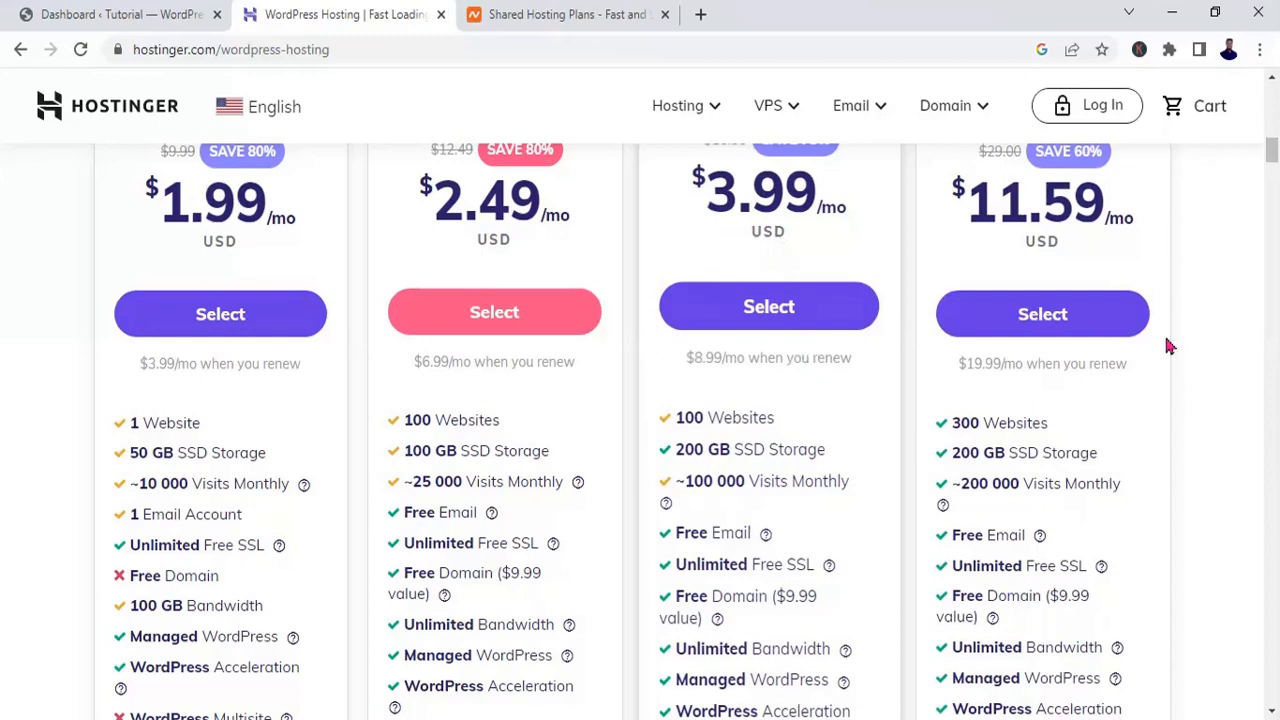
left_click_drag(1273, 152, 1273, 172)
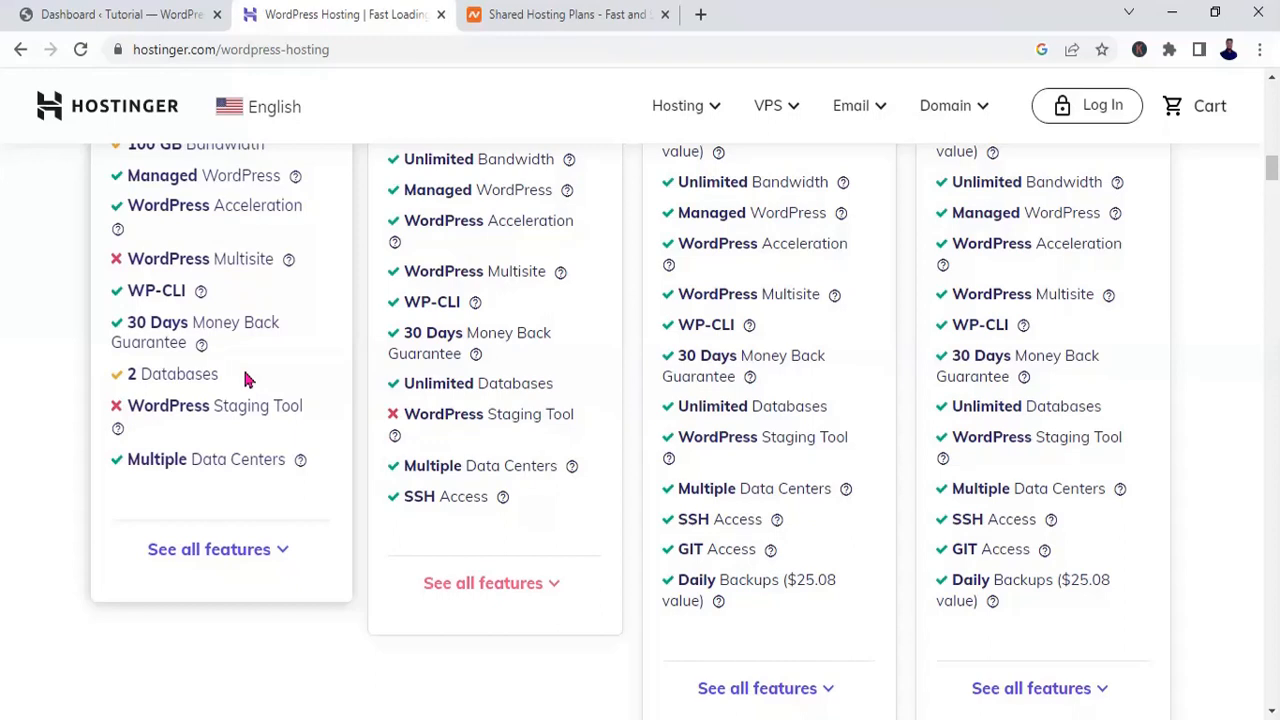
left_click(563, 18)
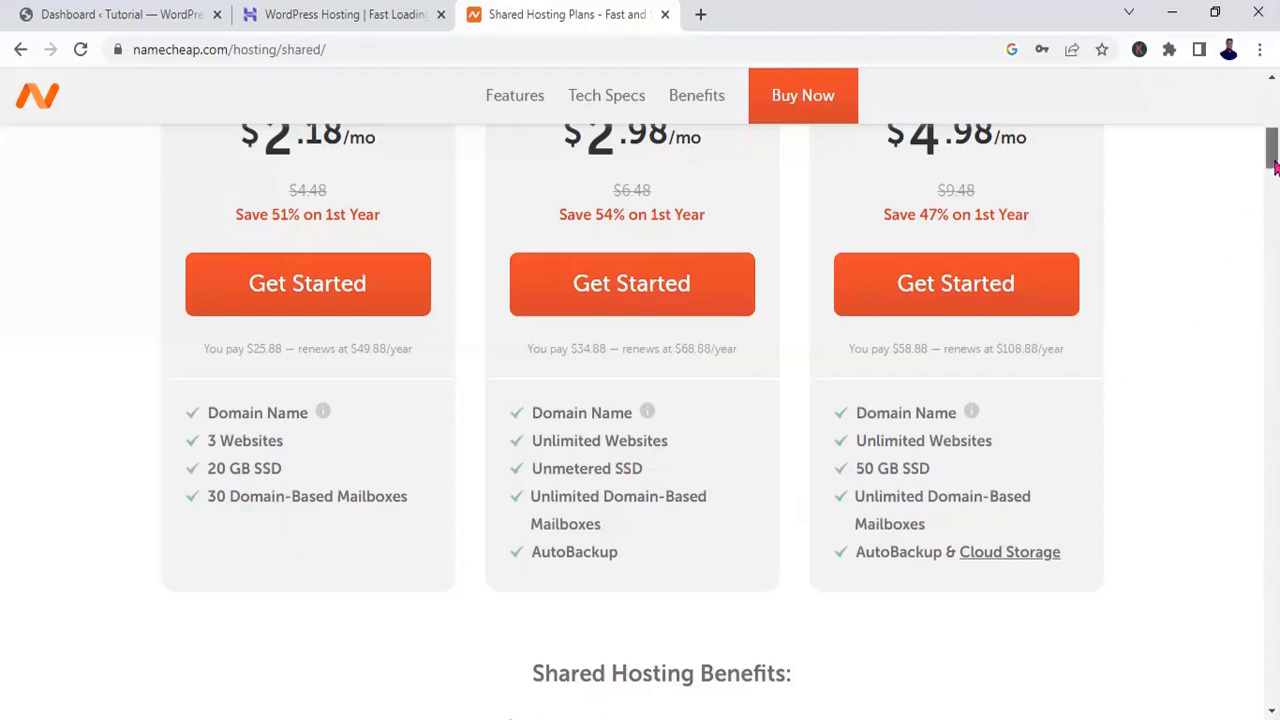
left_click_drag(1275, 168, 1274, 158)
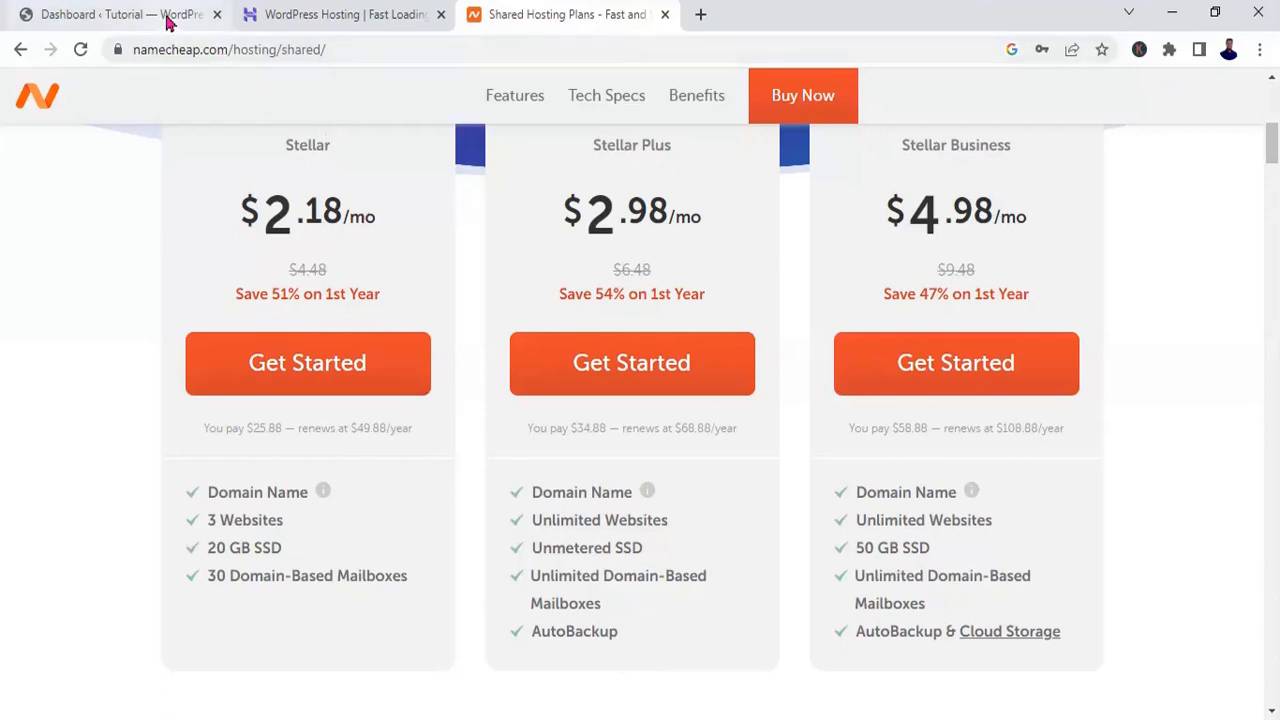
Step: Return to the WordPress admin dashboard and open the page for adding new plugins
mouse_move(167, 22)
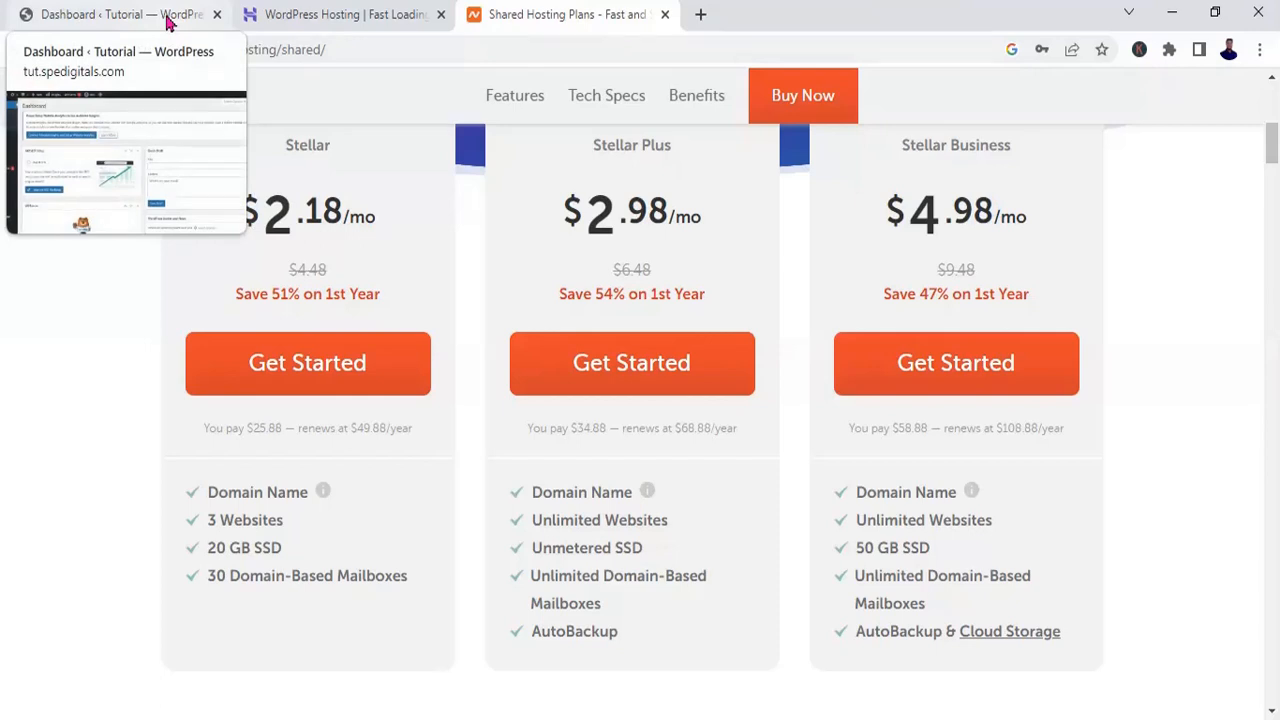
left_click(167, 22)
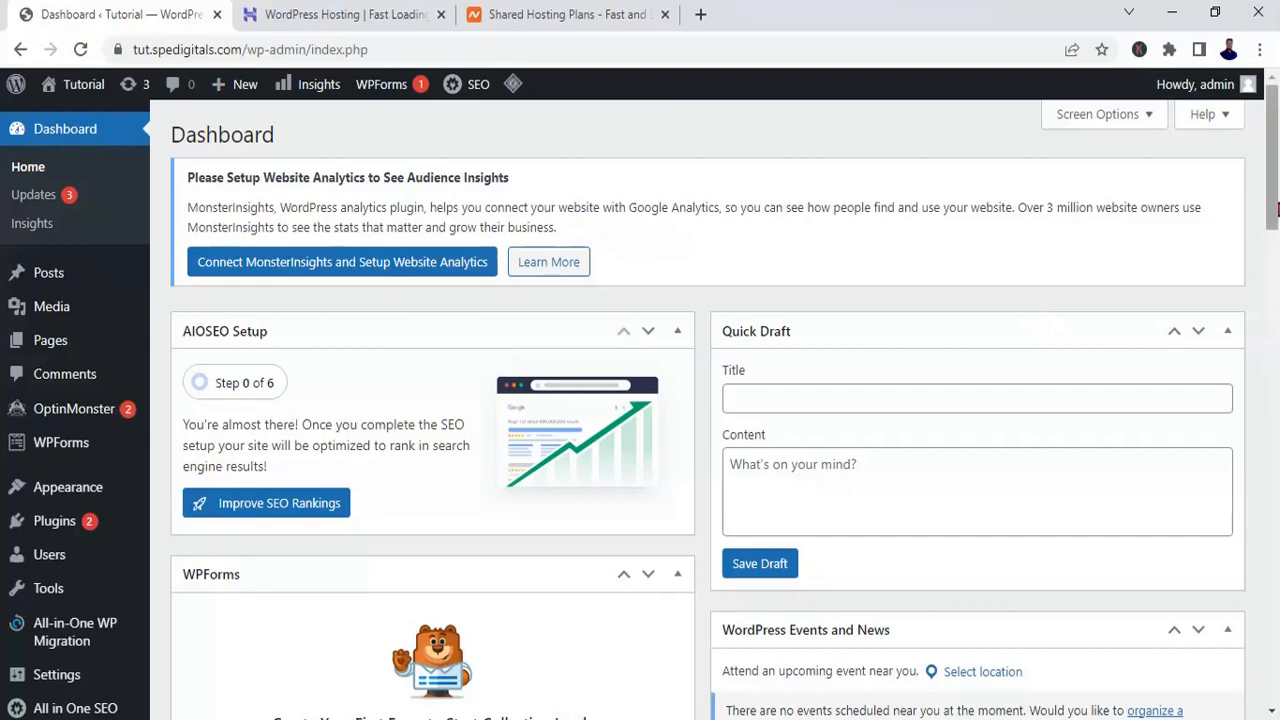
left_click_drag(1276, 200, 1275, 236)
mouse_move(88, 430)
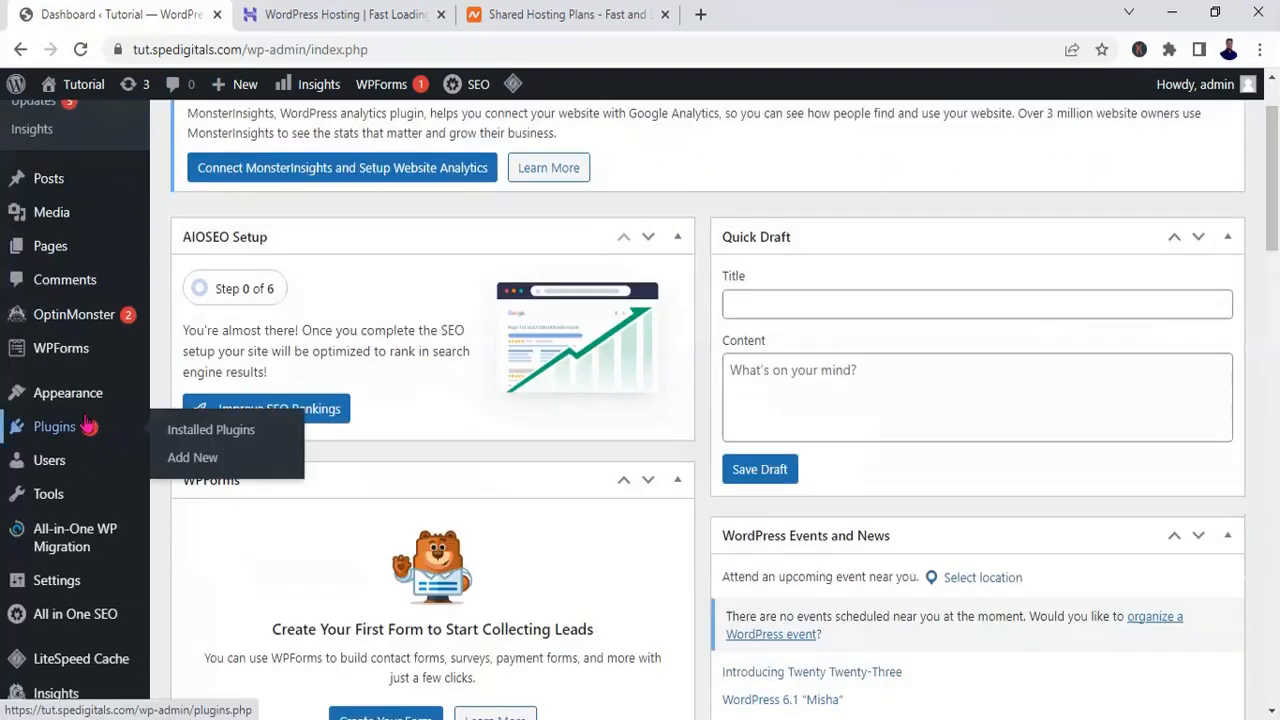
left_click(184, 467)
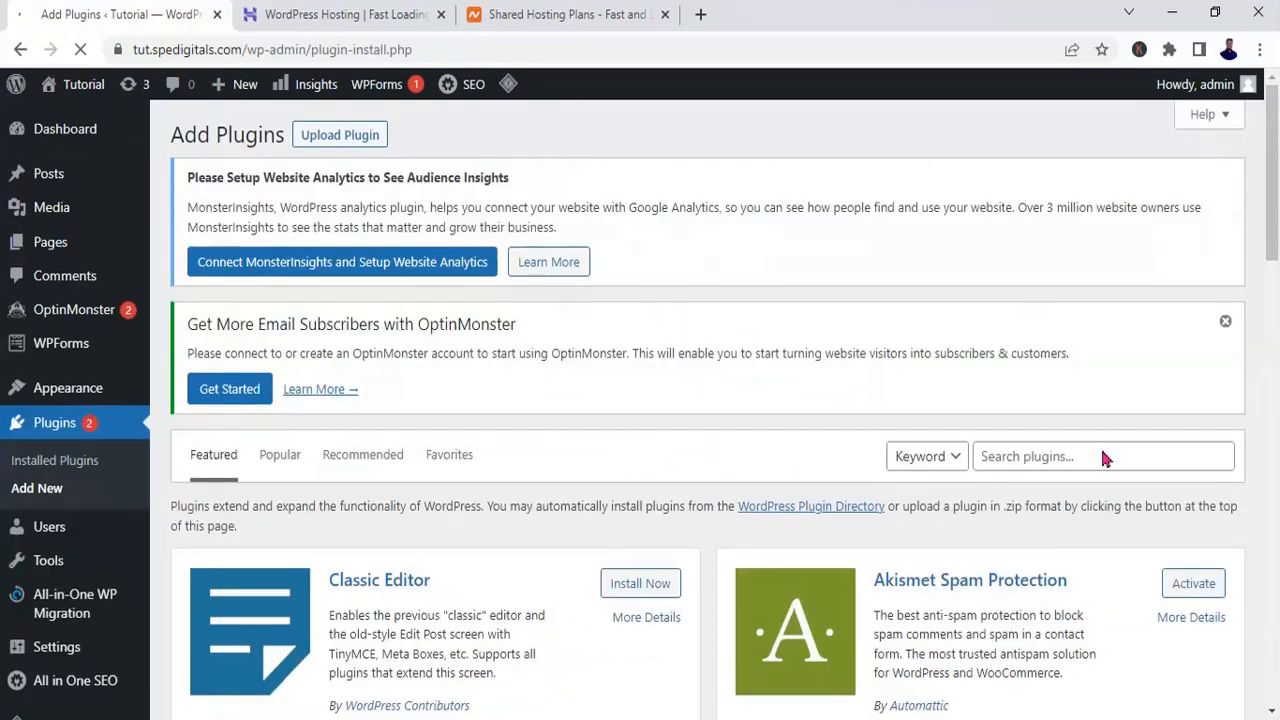
Step: Search the plugin directory for "updraft", then install and activate the UpdraftPlus WordPress Backup Plugin
left_click(1123, 466)
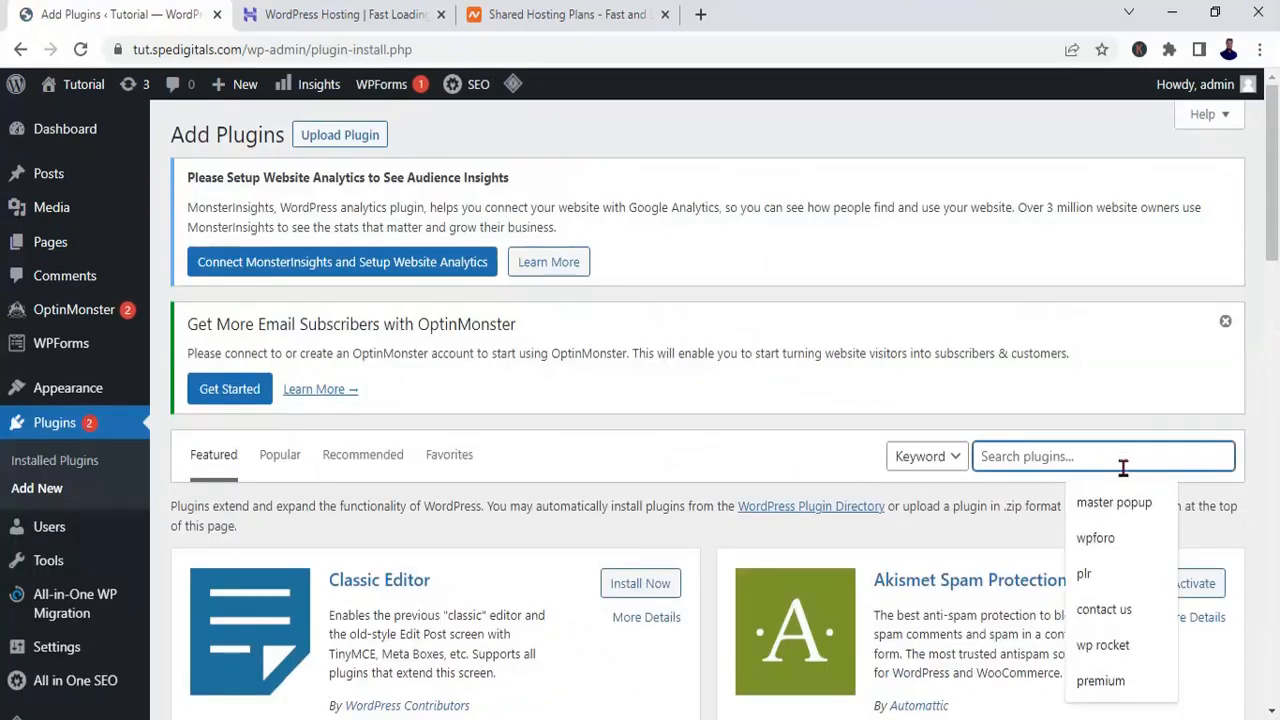
type("updr")
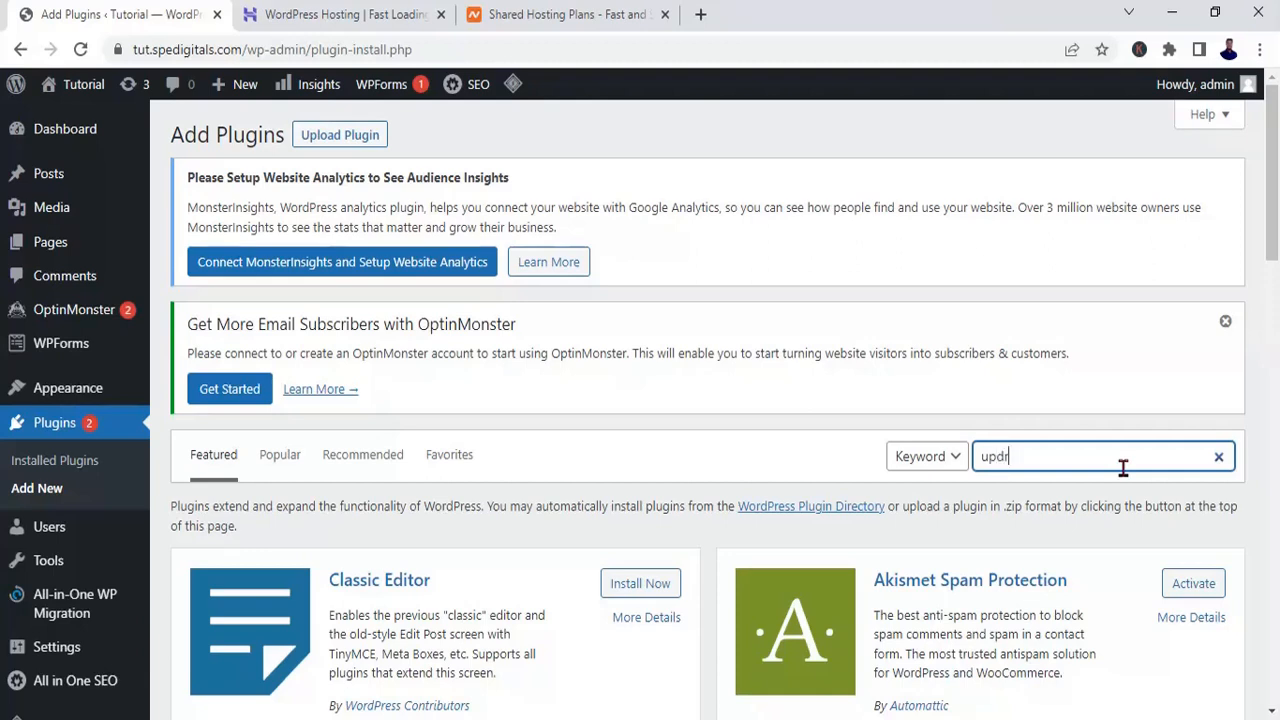
type("aft")
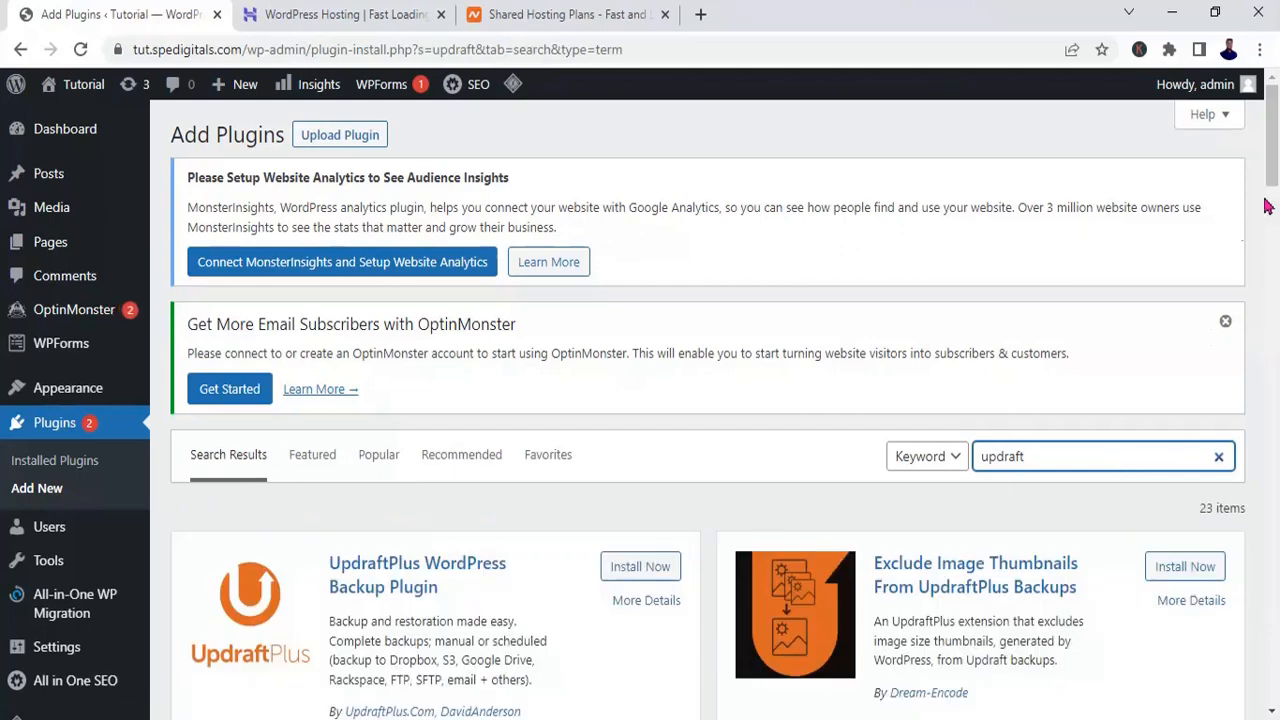
left_click_drag(1272, 187, 1275, 203)
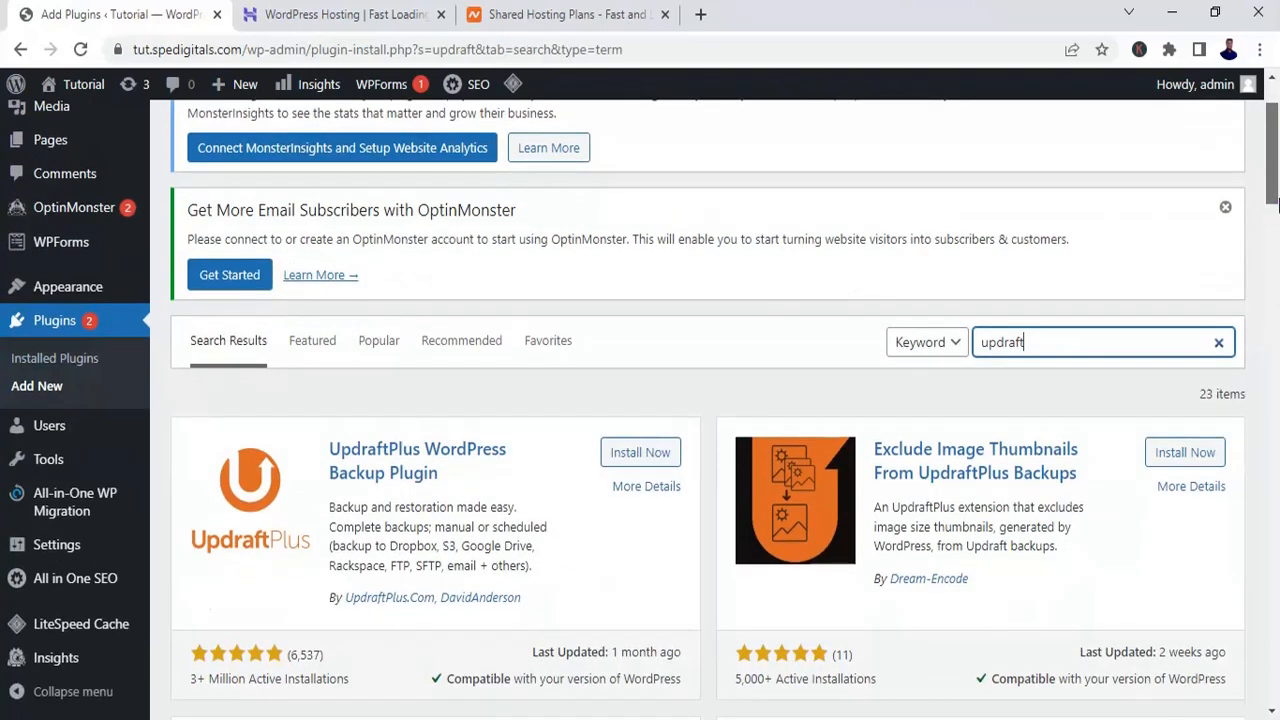
left_click(636, 455)
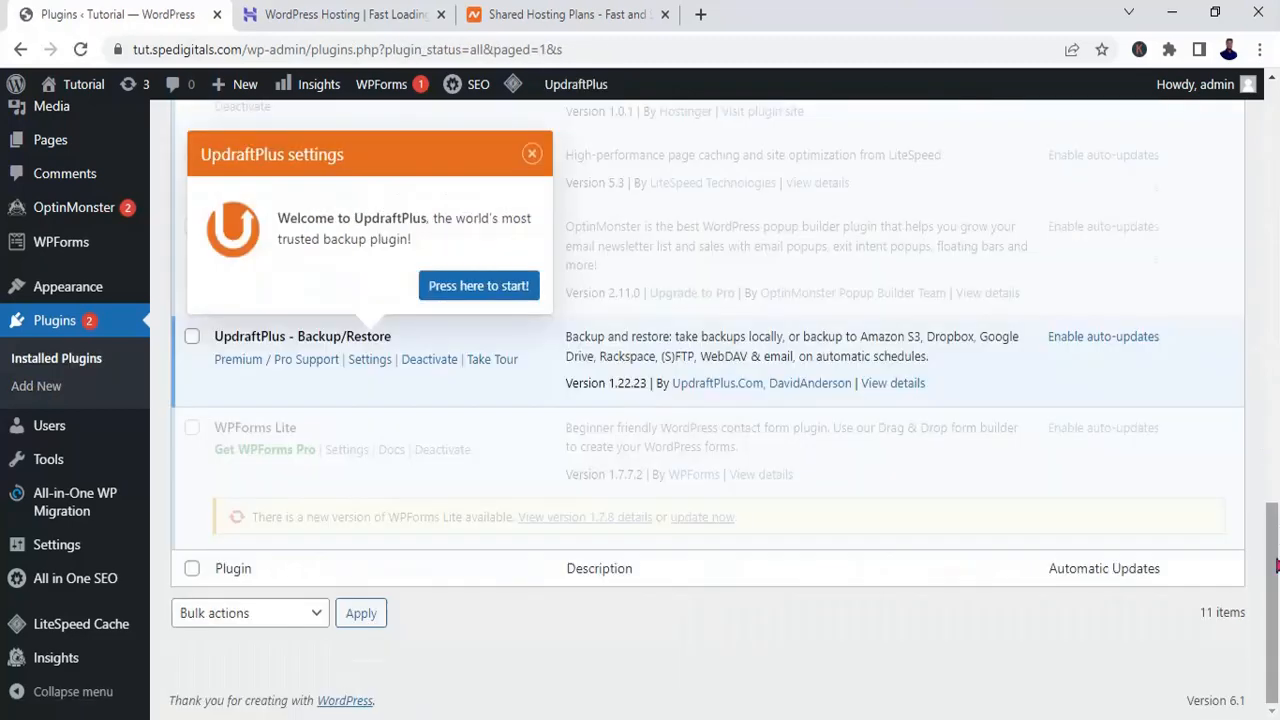
Step: Open the UpdraftPlus backup page from the plugin's welcome prompt and dismiss the first-backup tour
left_click_drag(1276, 566, 1277, 525)
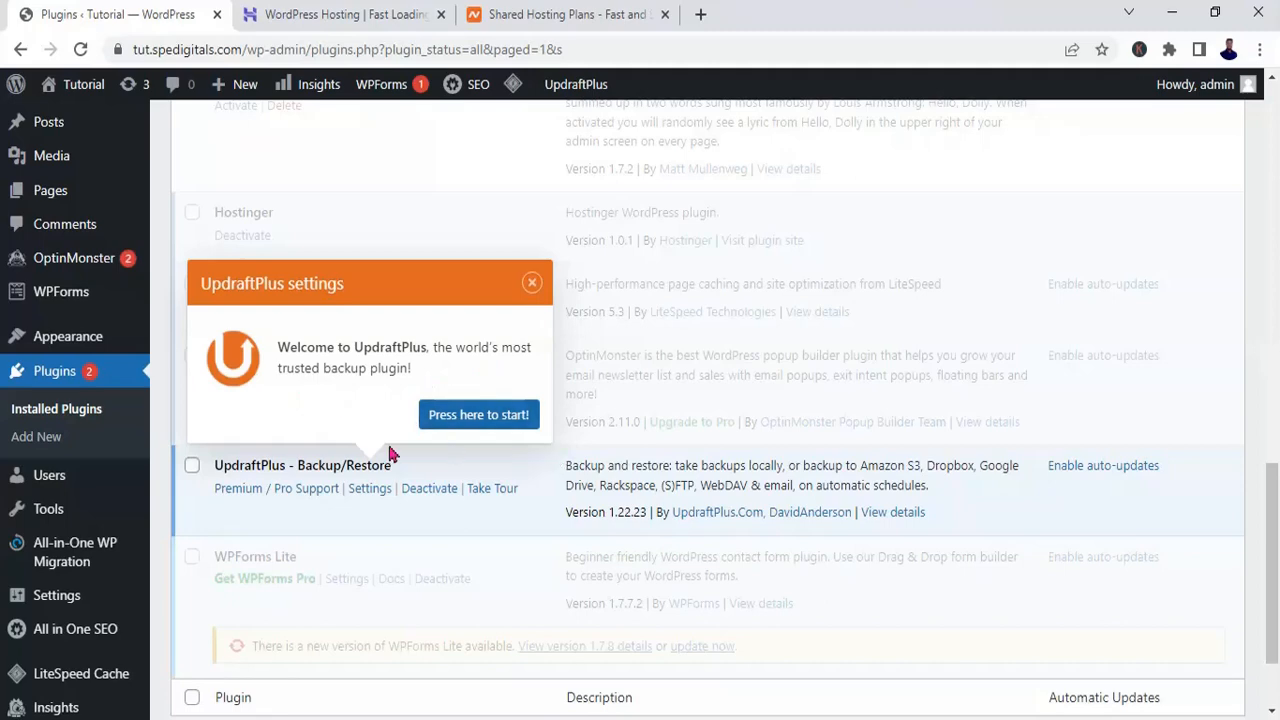
left_click(512, 420)
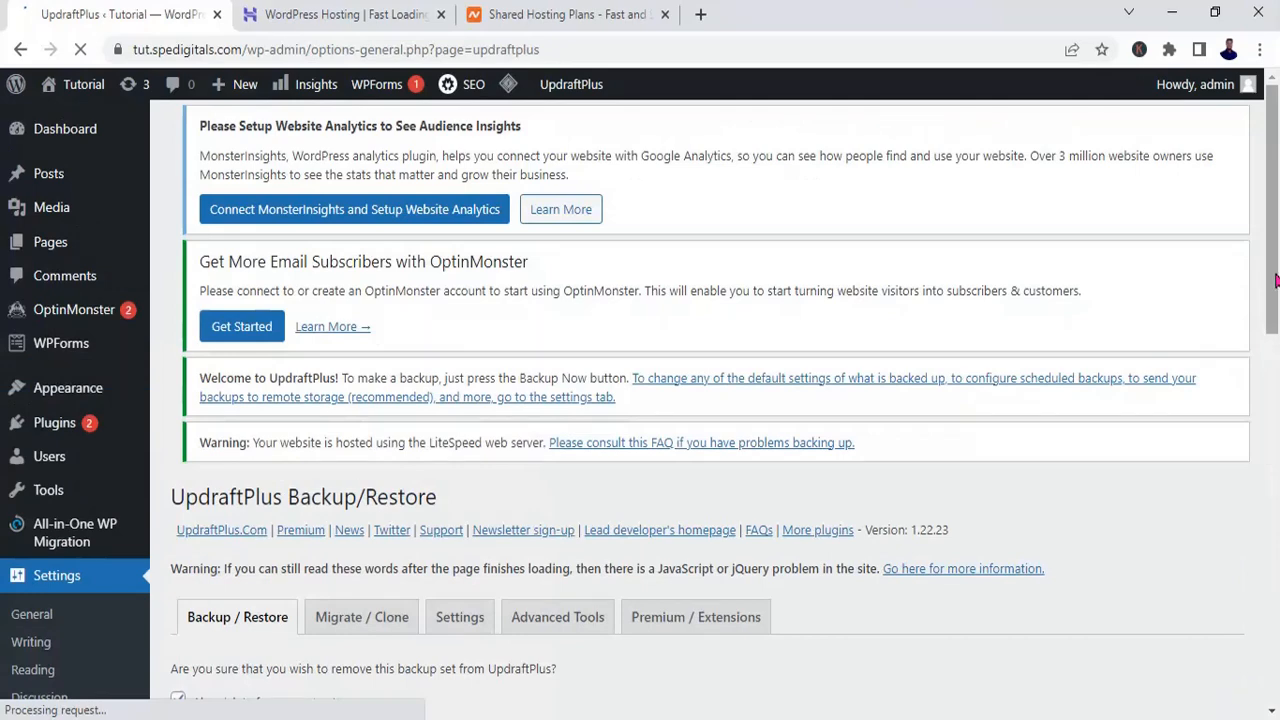
scroll(1275, 280, "down", 3)
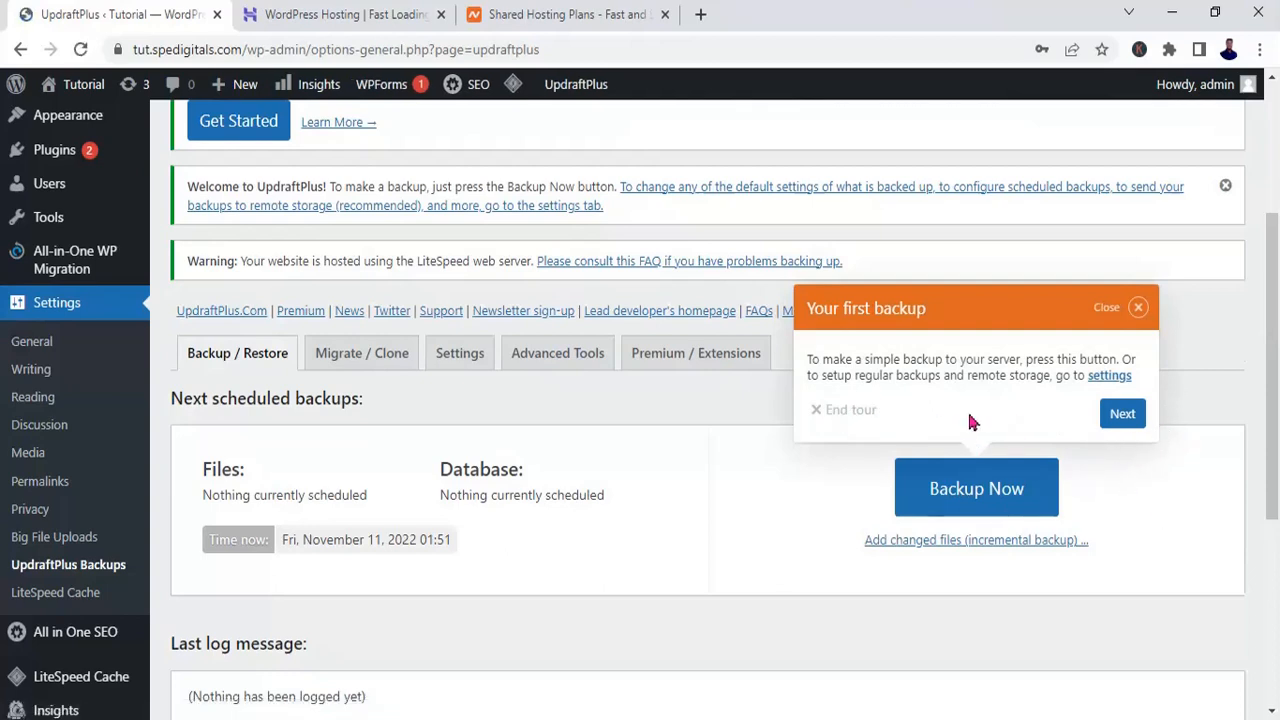
left_click(1145, 312)
left_click_drag(1276, 408, 1277, 444)
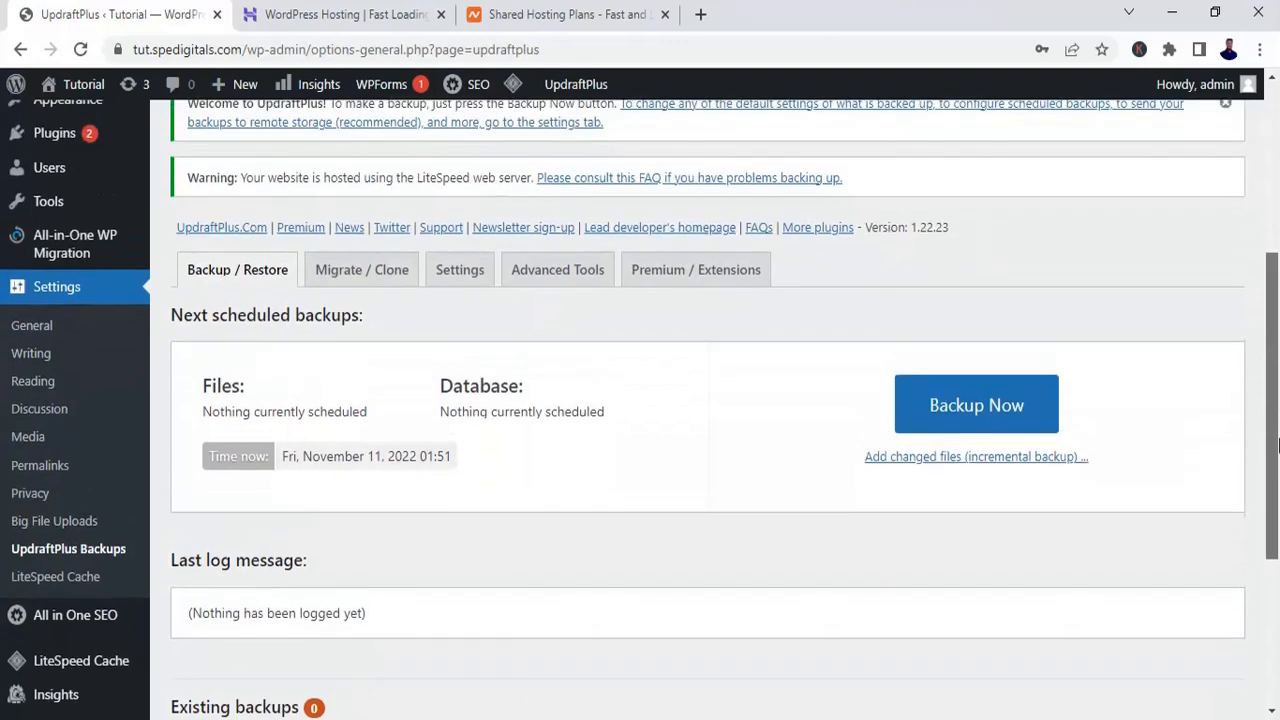
Step: Review the UpdraftPlus backup settings, from schedules and remote storage to file inclusions and email reports, plus the site information in its advanced tools
left_click(479, 273)
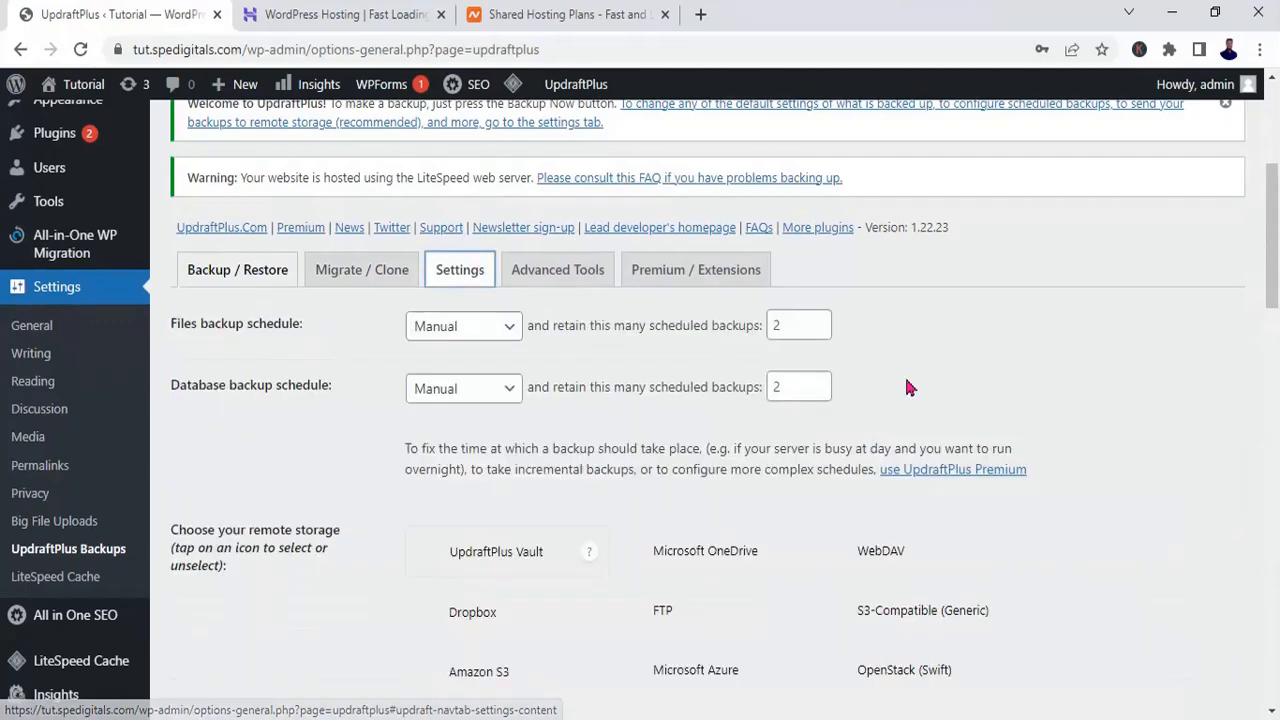
scroll(1270, 370, "down", 3)
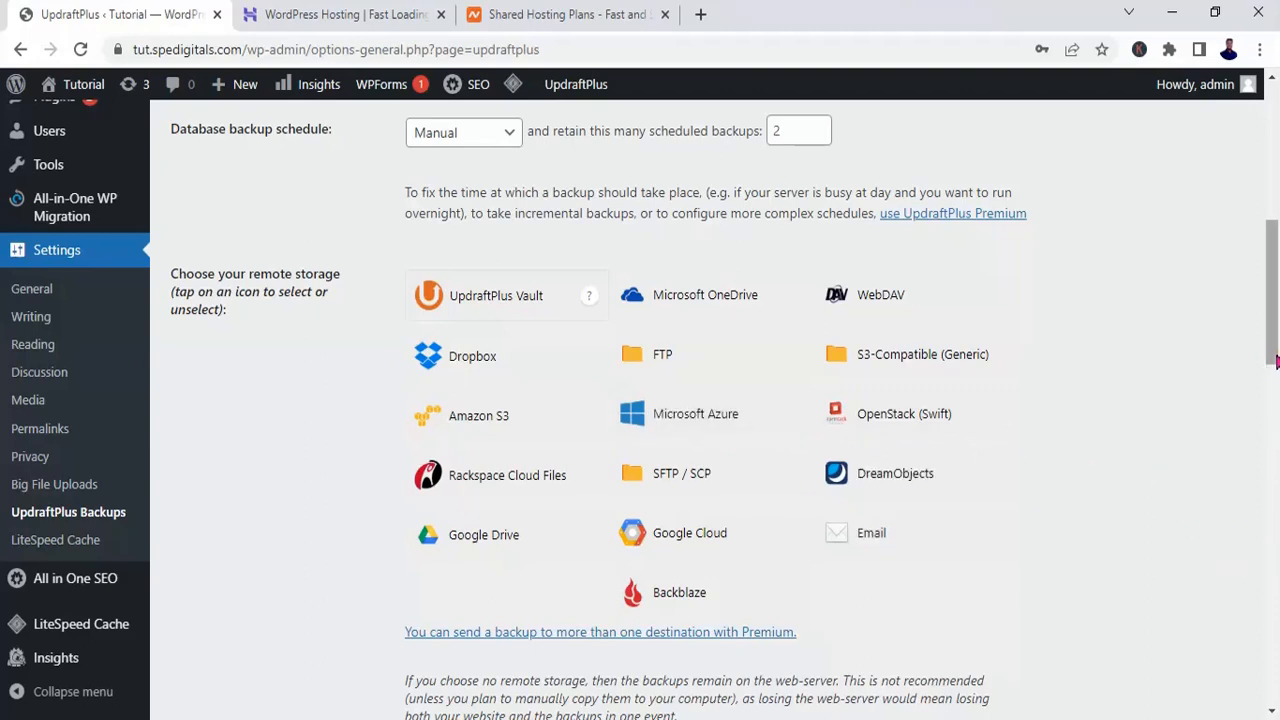
left_click_drag(1276, 352, 1277, 470)
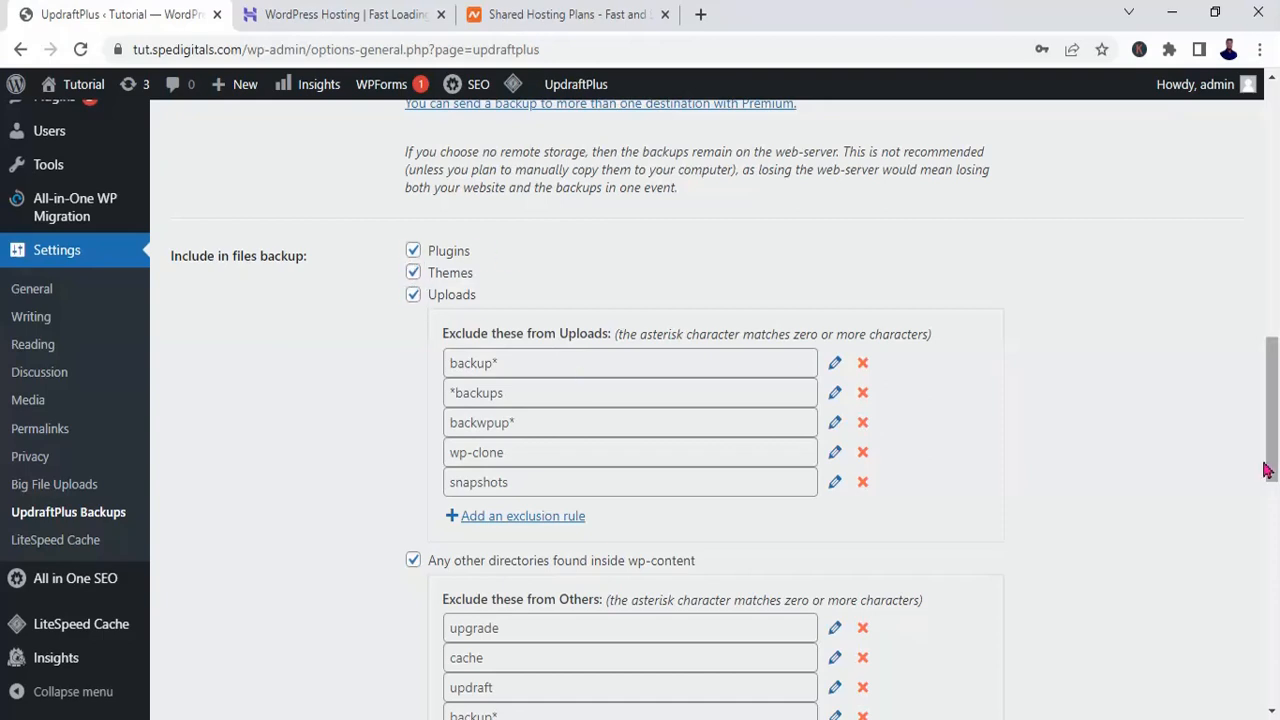
left_click_drag(1276, 458, 1276, 612)
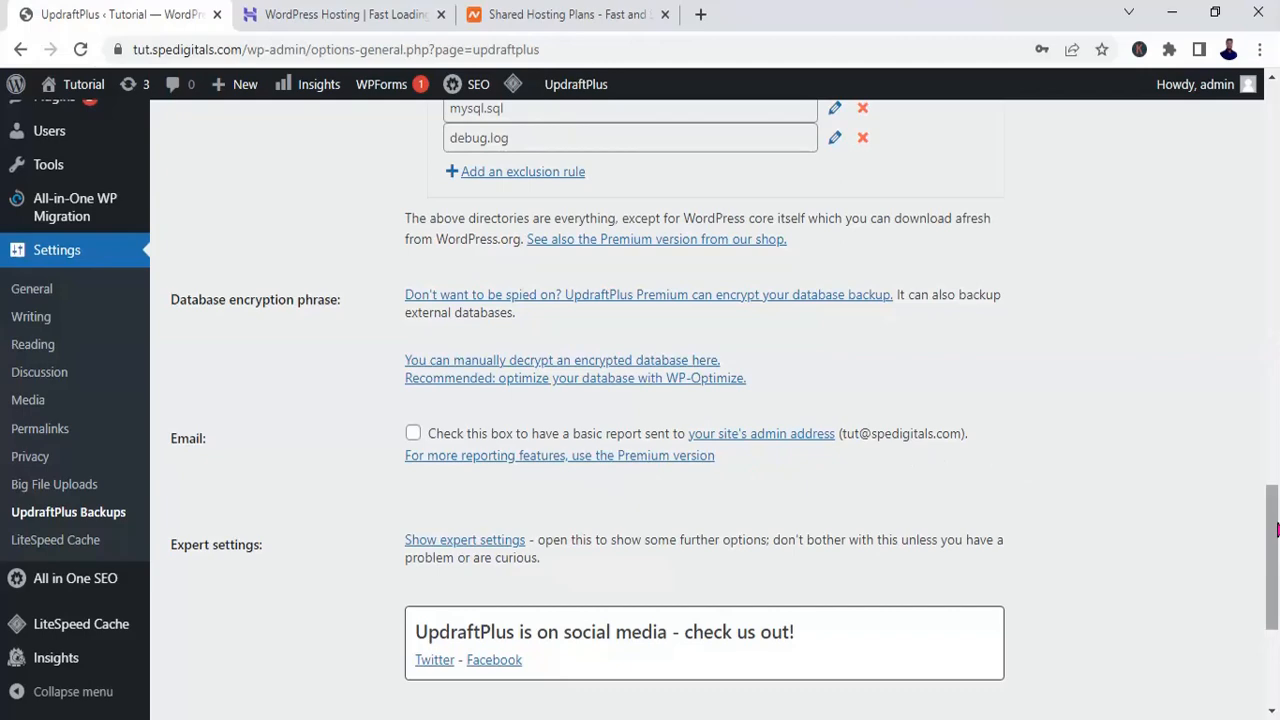
left_click_drag(1276, 530, 1276, 588)
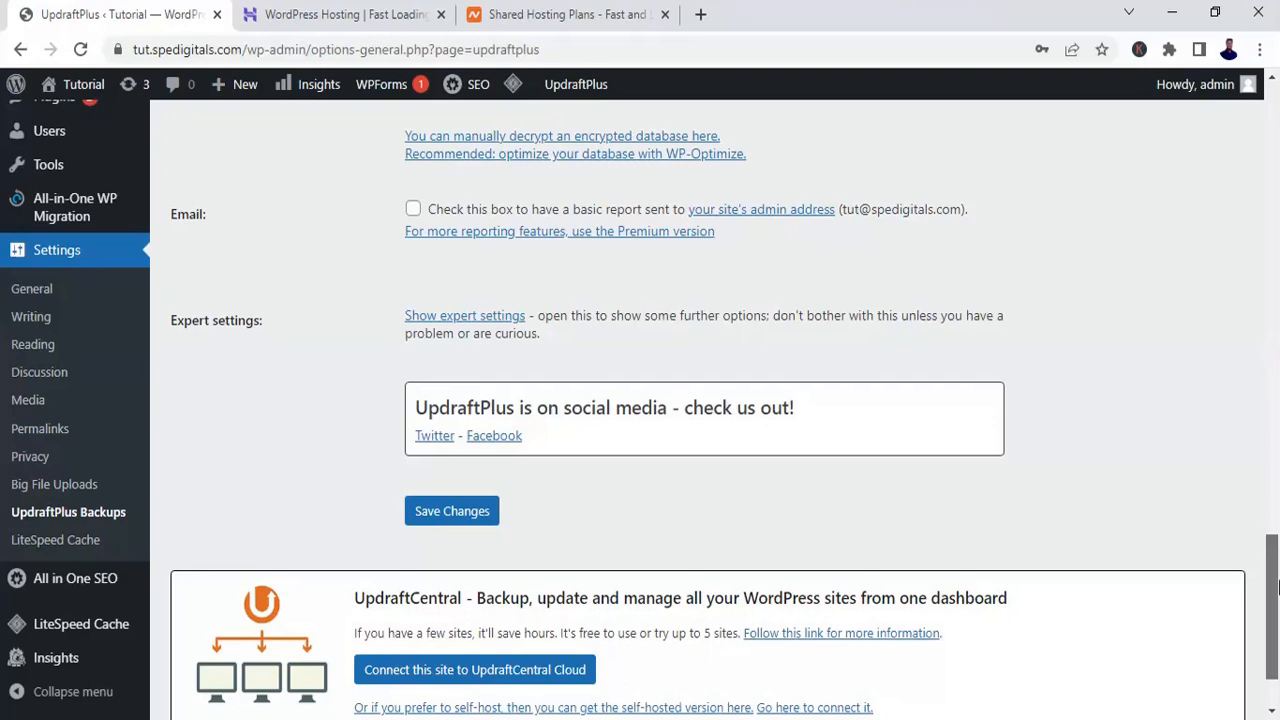
left_click_drag(1277, 586, 1277, 628)
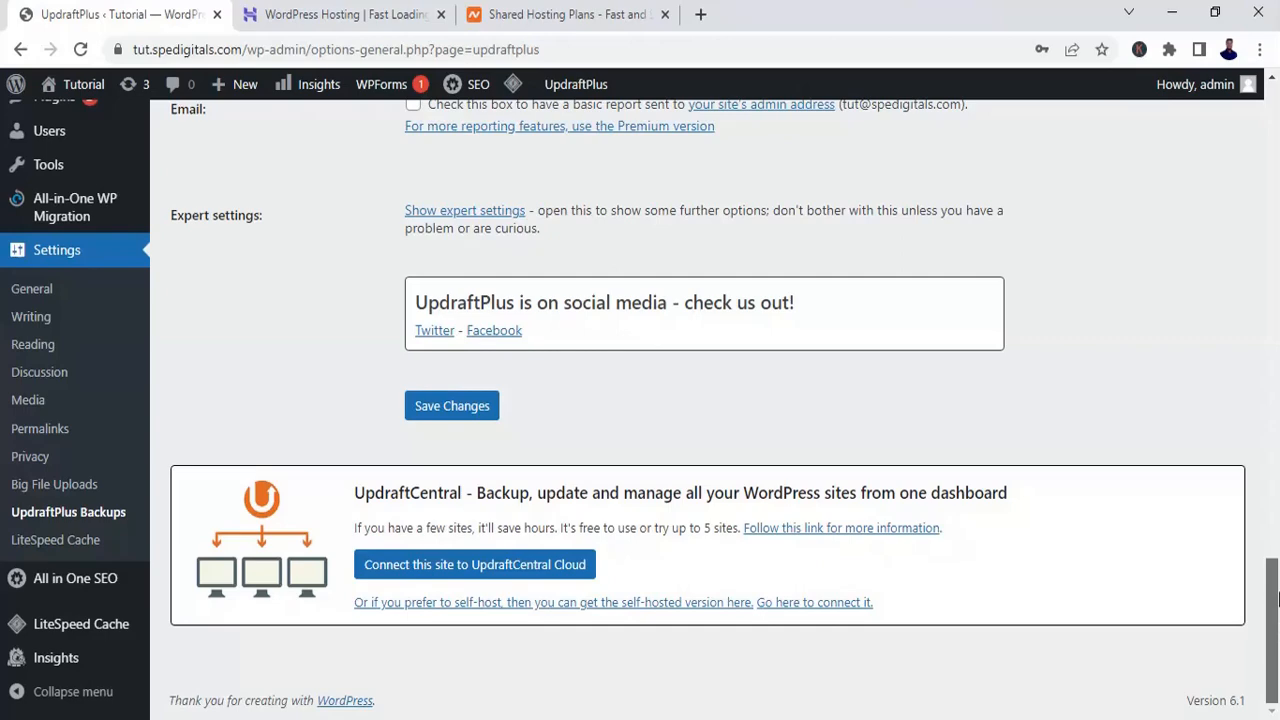
left_click_drag(1277, 597, 1277, 218)
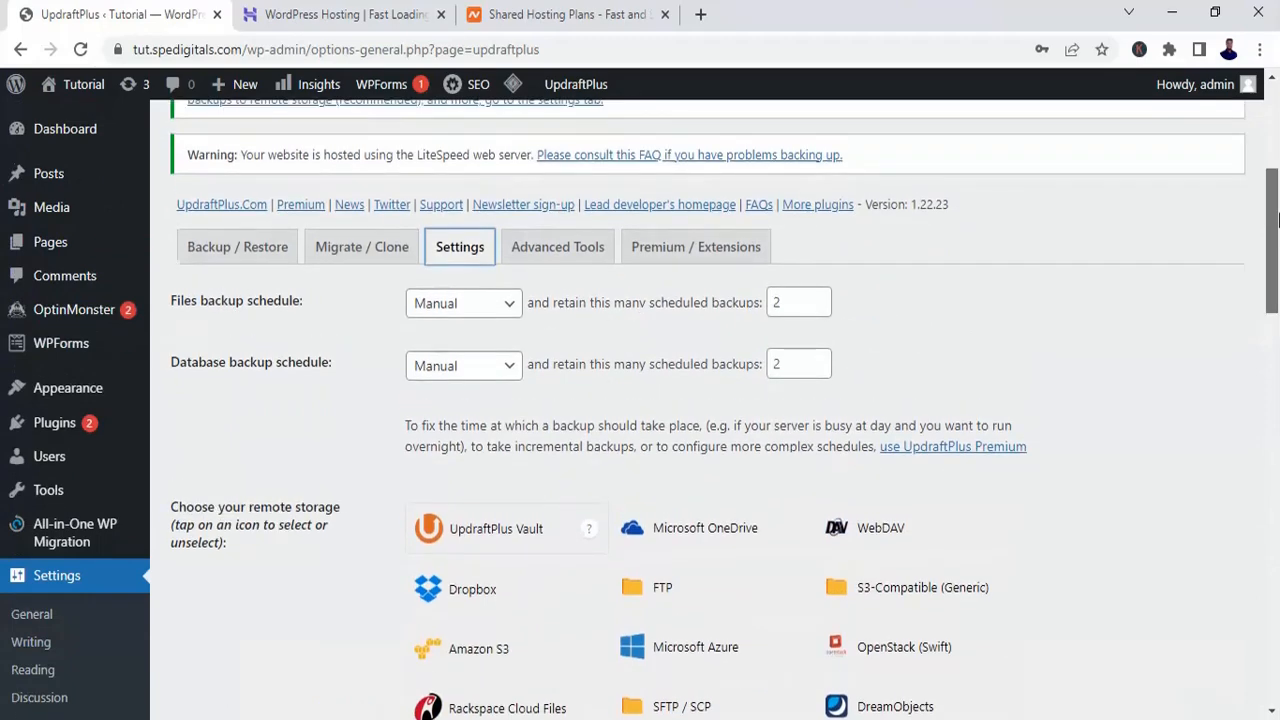
left_click(591, 262)
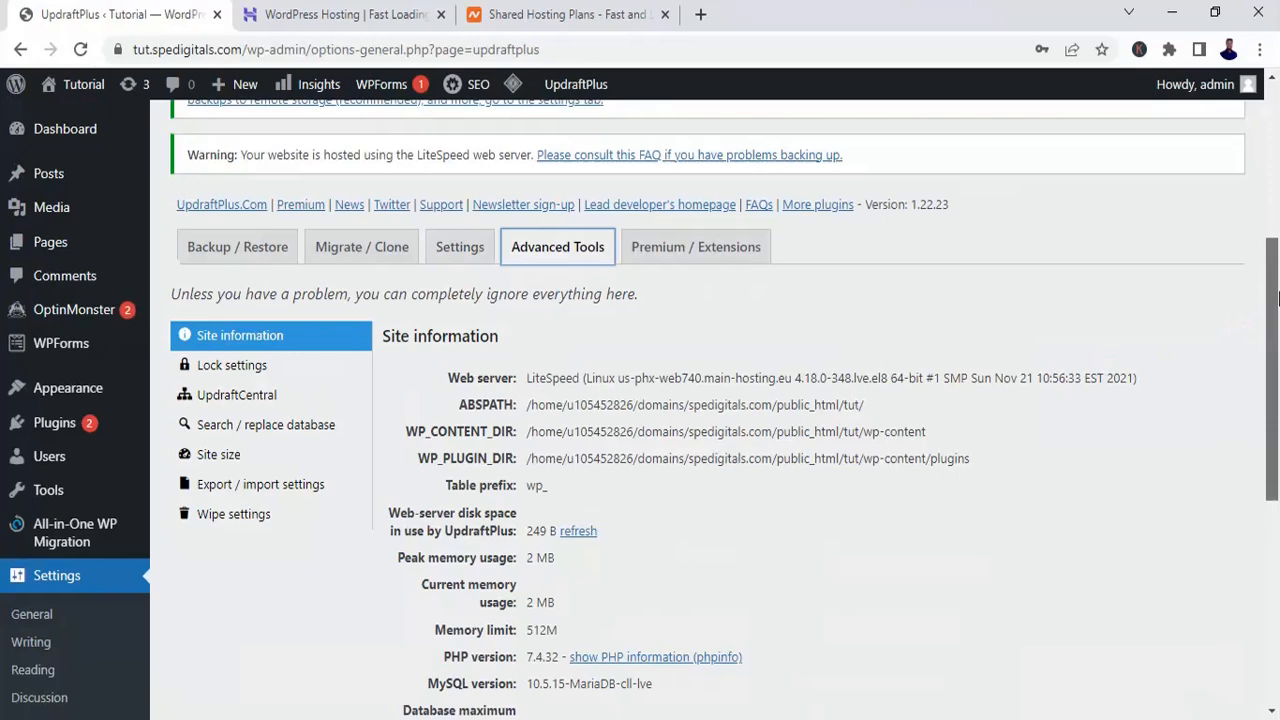
mouse_move(1277, 297)
left_mouse_down()
mouse_move(1277, 528)
mouse_move(1277, 272)
left_mouse_up()
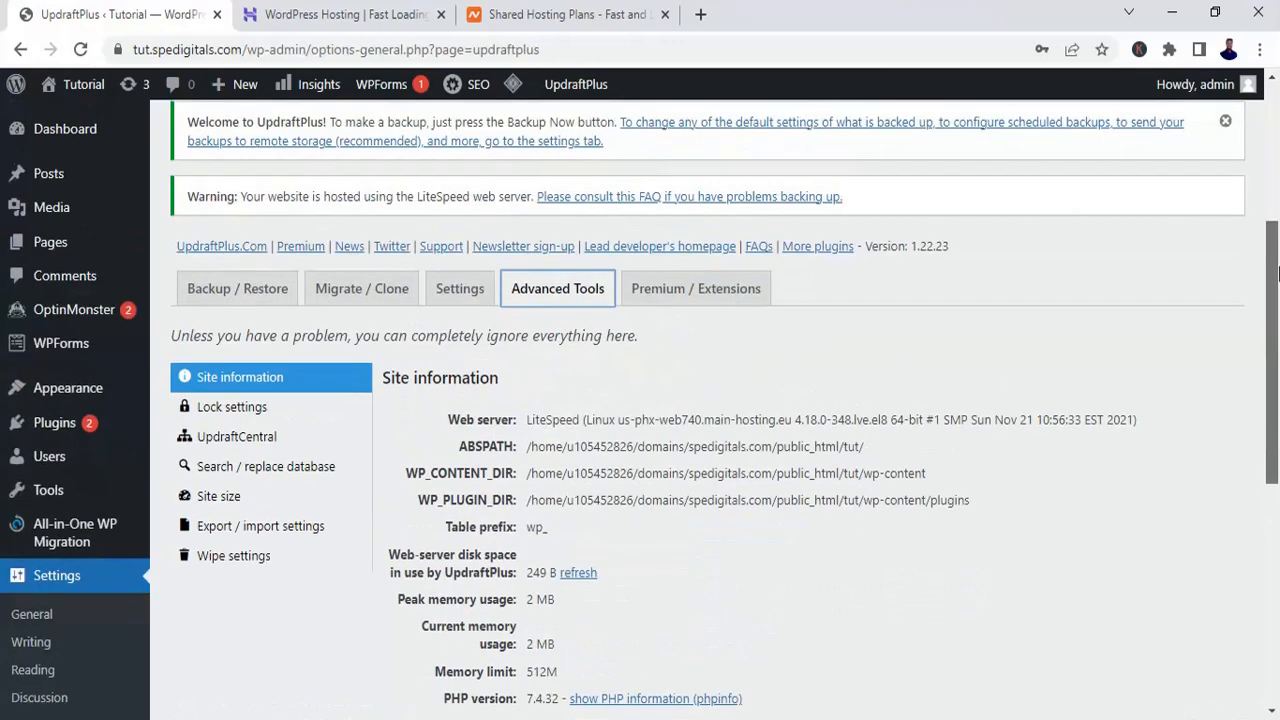
Step: Examine the free versus Premium features comparison for UpdraftPlus, from remote storage through to UpdraftVault storage and the related plugins
left_click(707, 300)
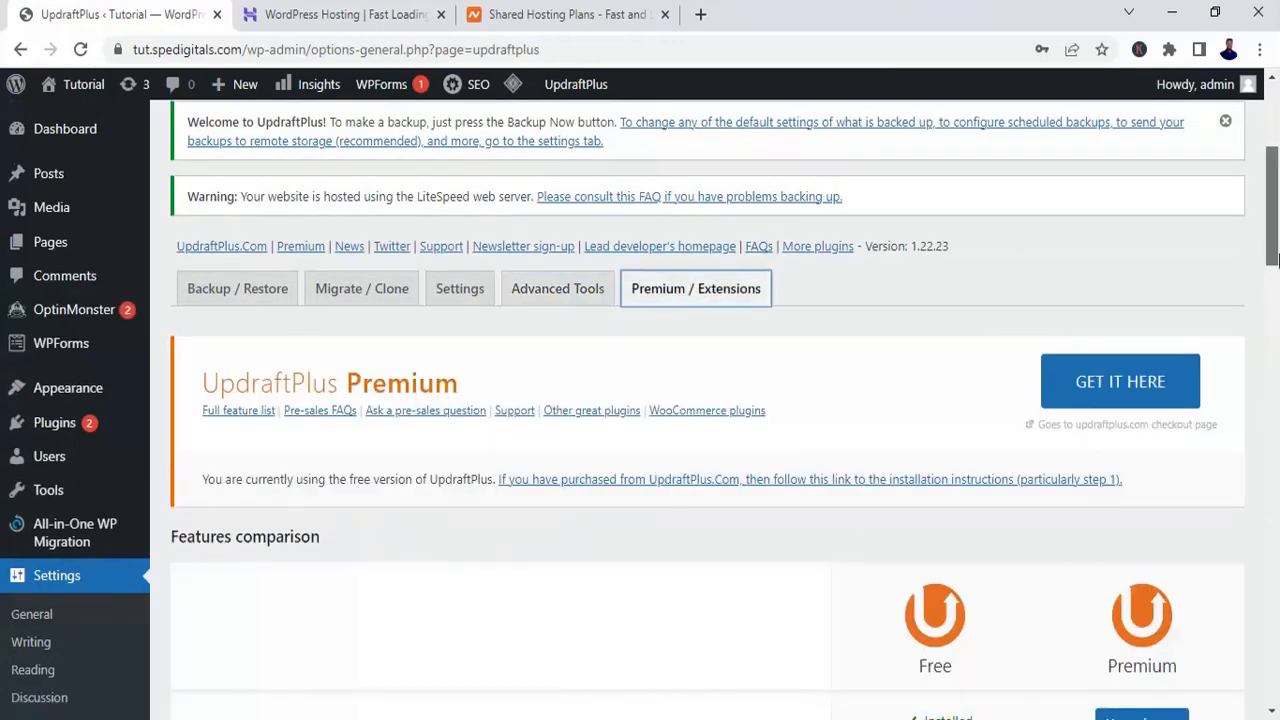
left_click_drag(1273, 258, 1273, 333)
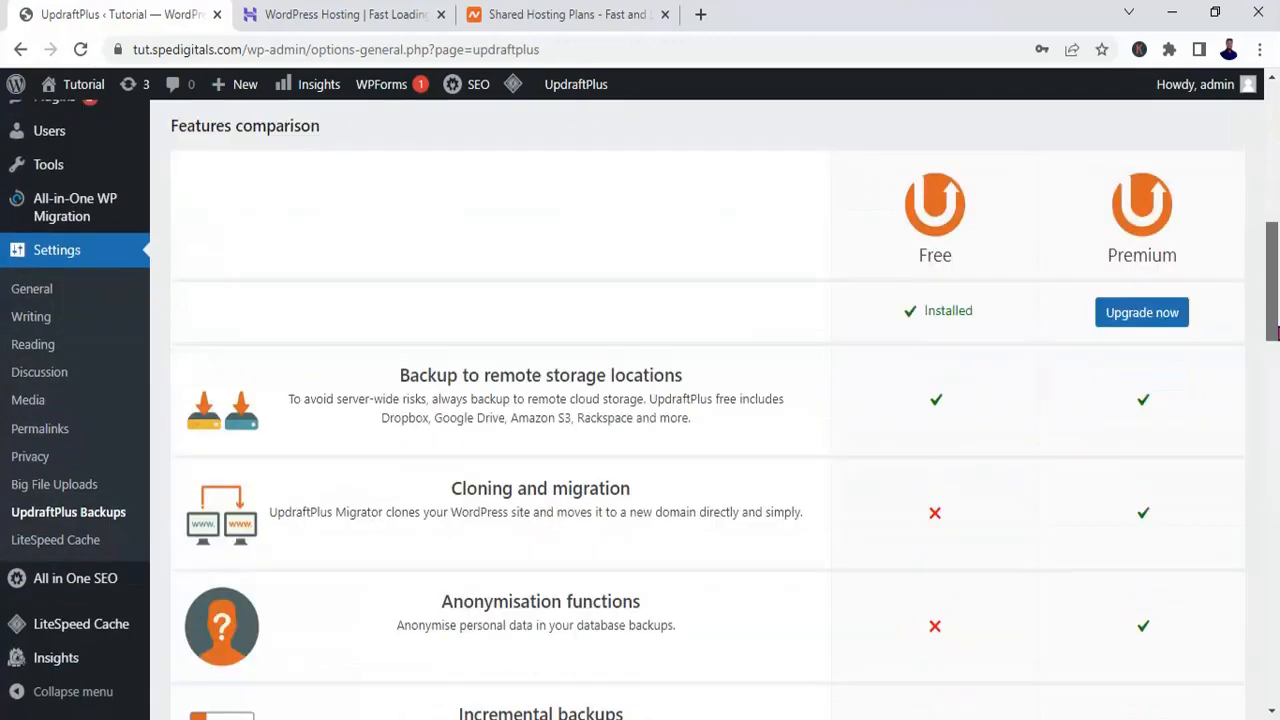
left_click_drag(1273, 333, 1273, 338)
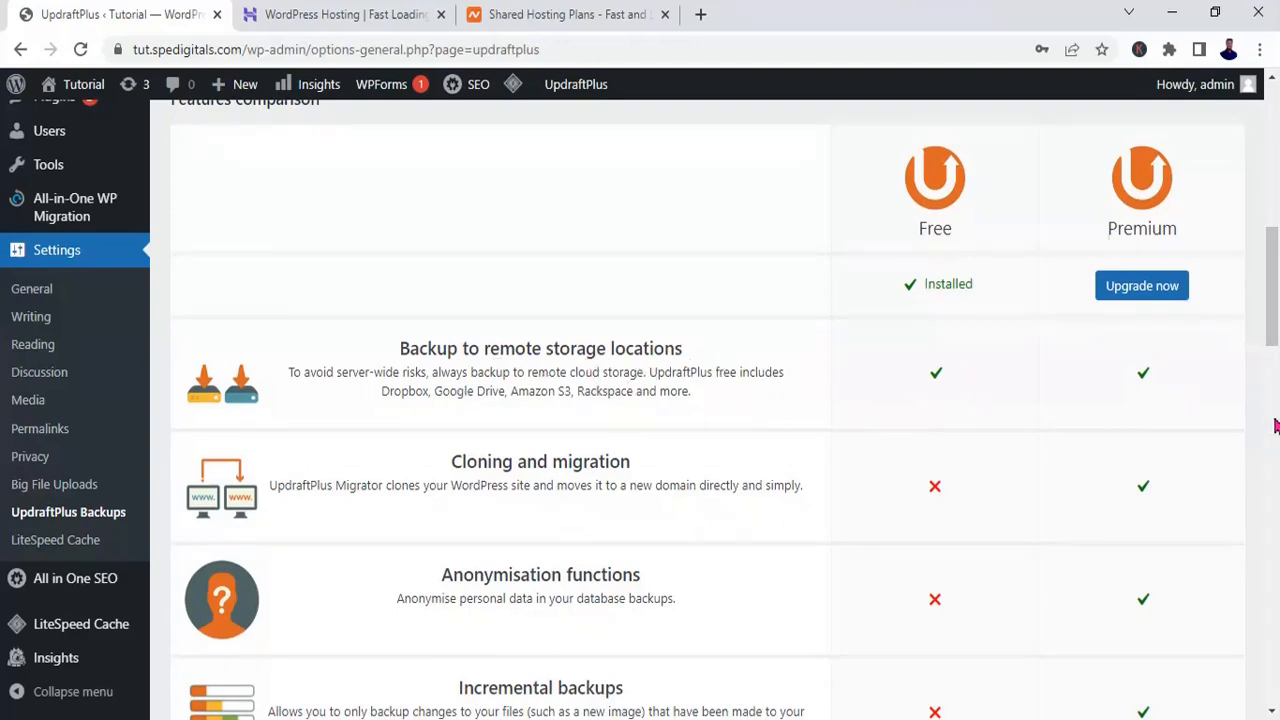
left_click_drag(1277, 330, 1277, 355)
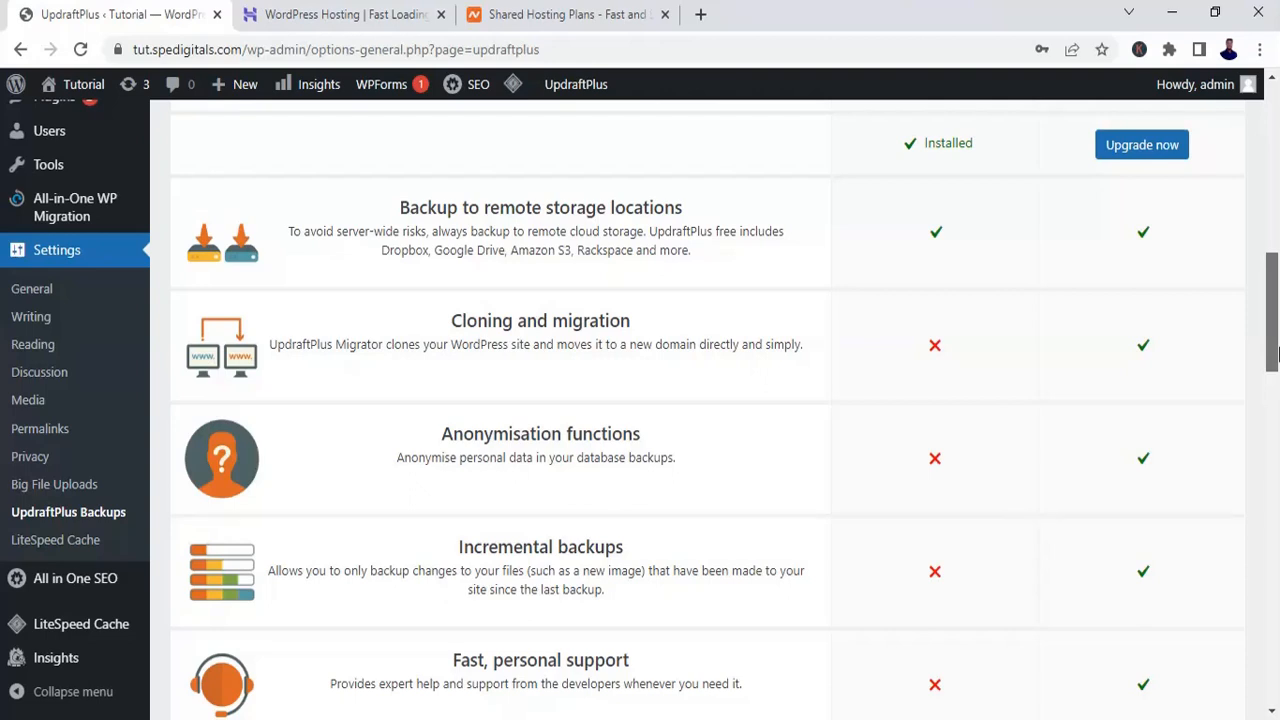
left_click_drag(1275, 355, 1275, 373)
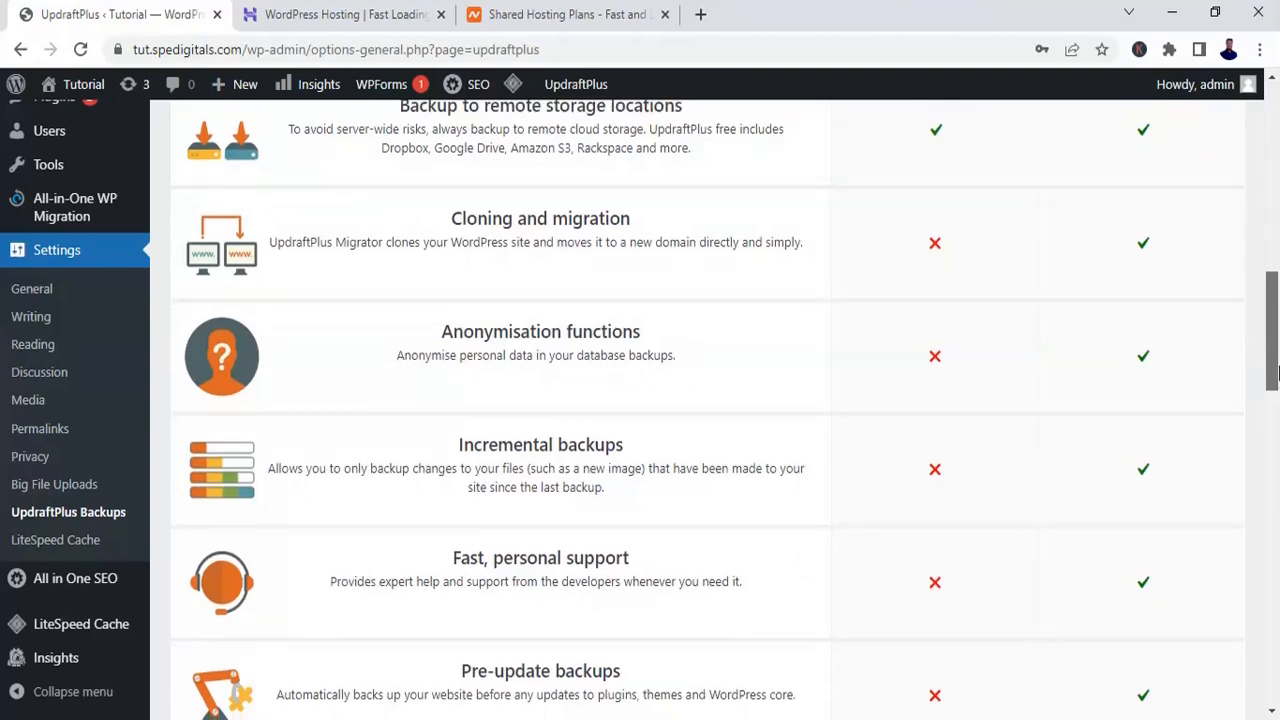
left_click_drag(1275, 372, 1275, 430)
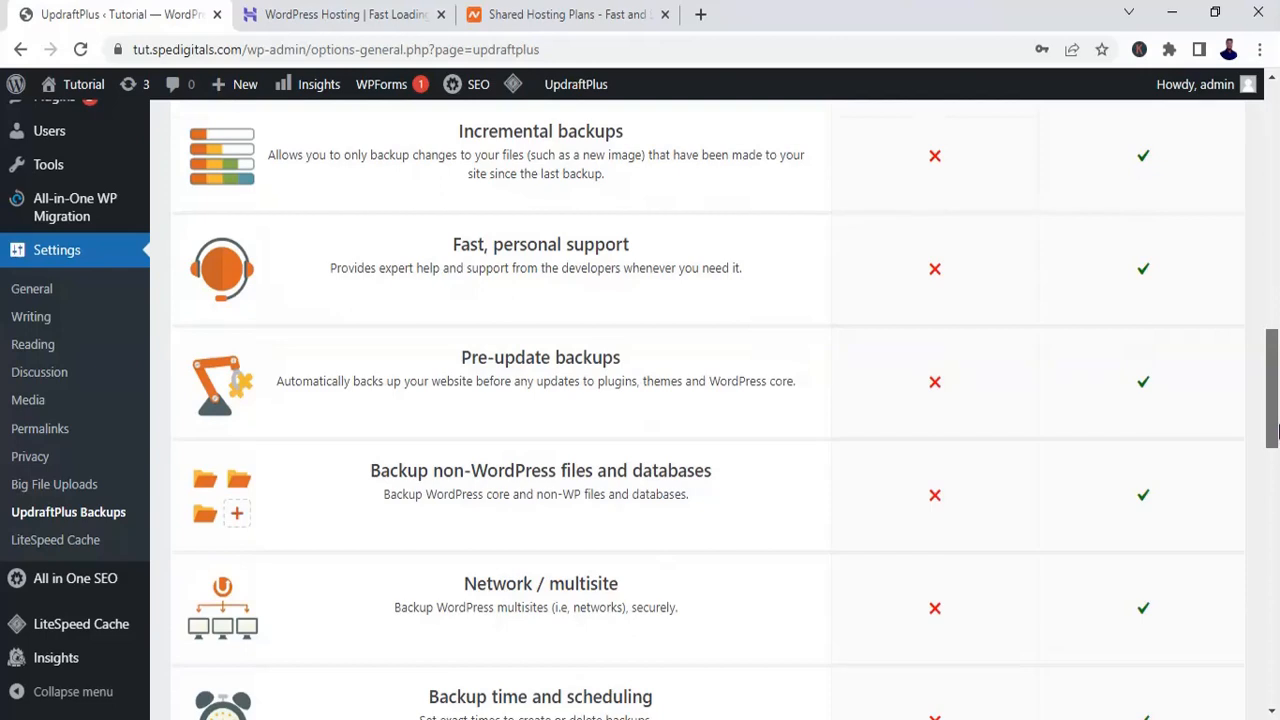
left_click_drag(1275, 430, 1275, 458)
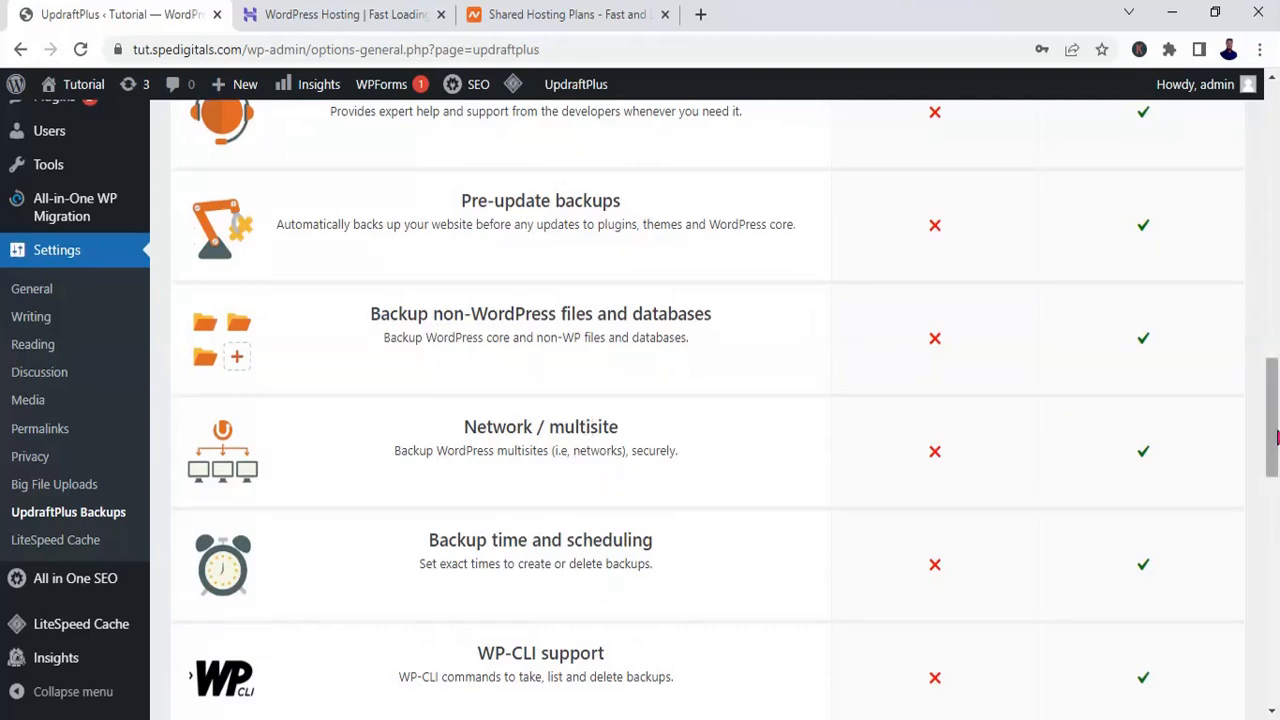
scroll(1275, 451, "down", 1)
left_click_drag(1275, 451, 1275, 490)
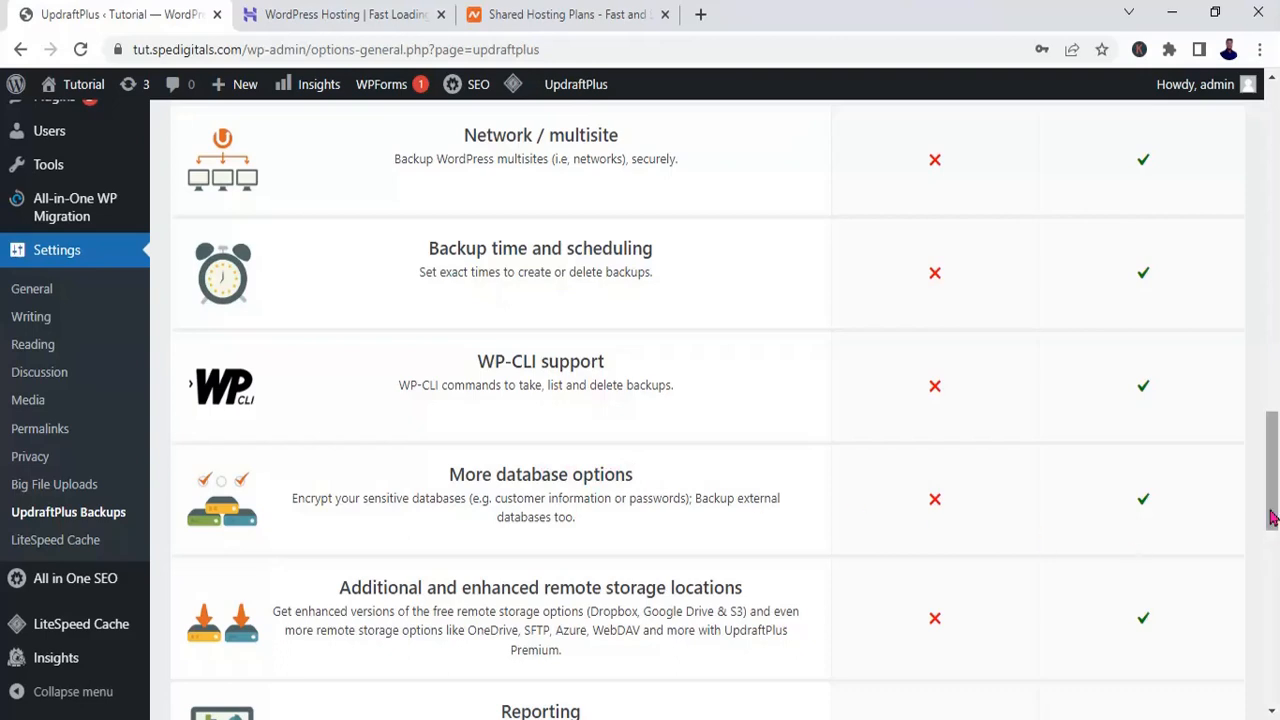
left_click_drag(1272, 517, 1276, 625)
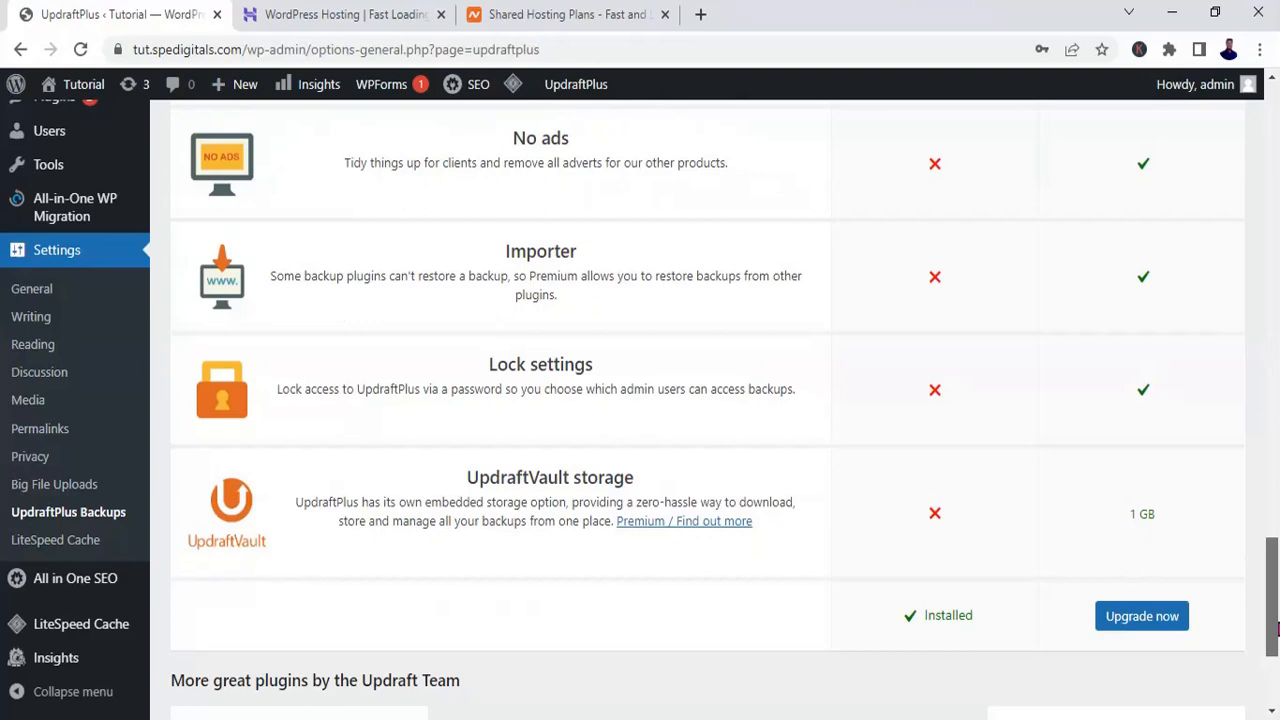
left_click_drag(1276, 626, 1276, 670)
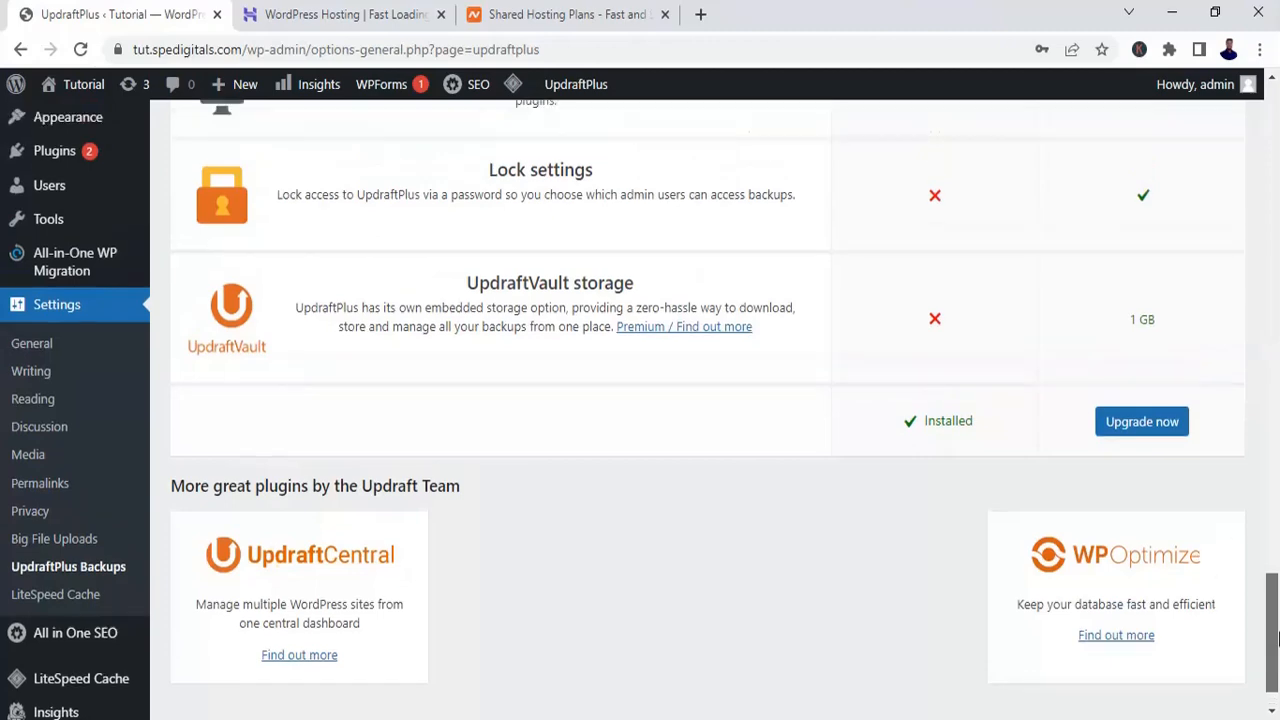
Step: Run a new backup of the site's database and files, allowing it to be deleted only manually, and dismiss the completion message
left_click_drag(1276, 666, 1276, 200)
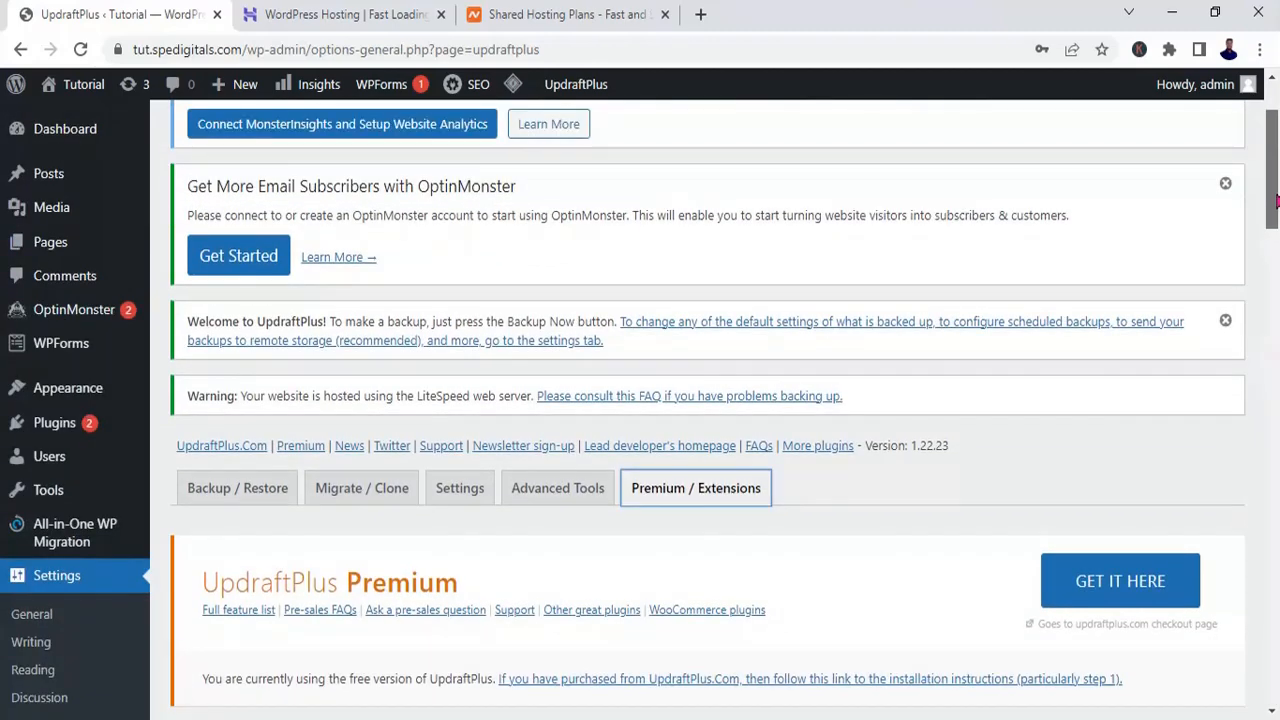
scroll(284, 404, "down", 1)
left_click(284, 398)
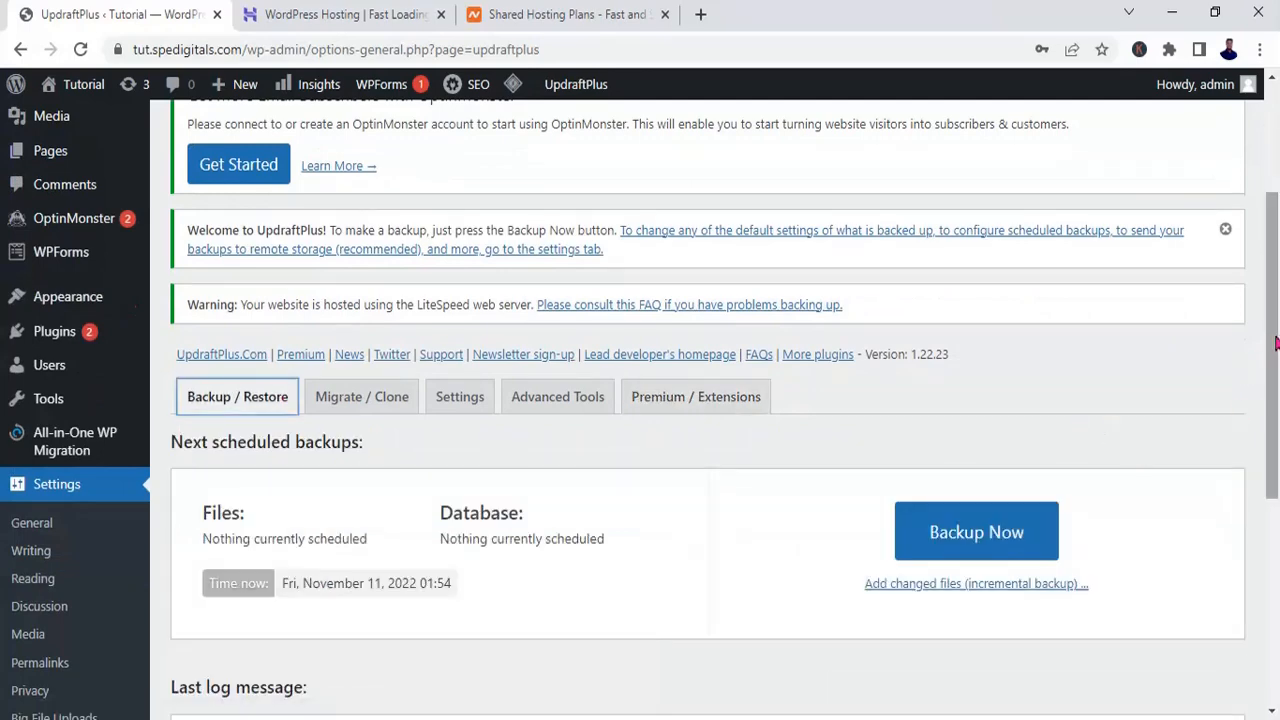
left_click_drag(1276, 341, 1277, 446)
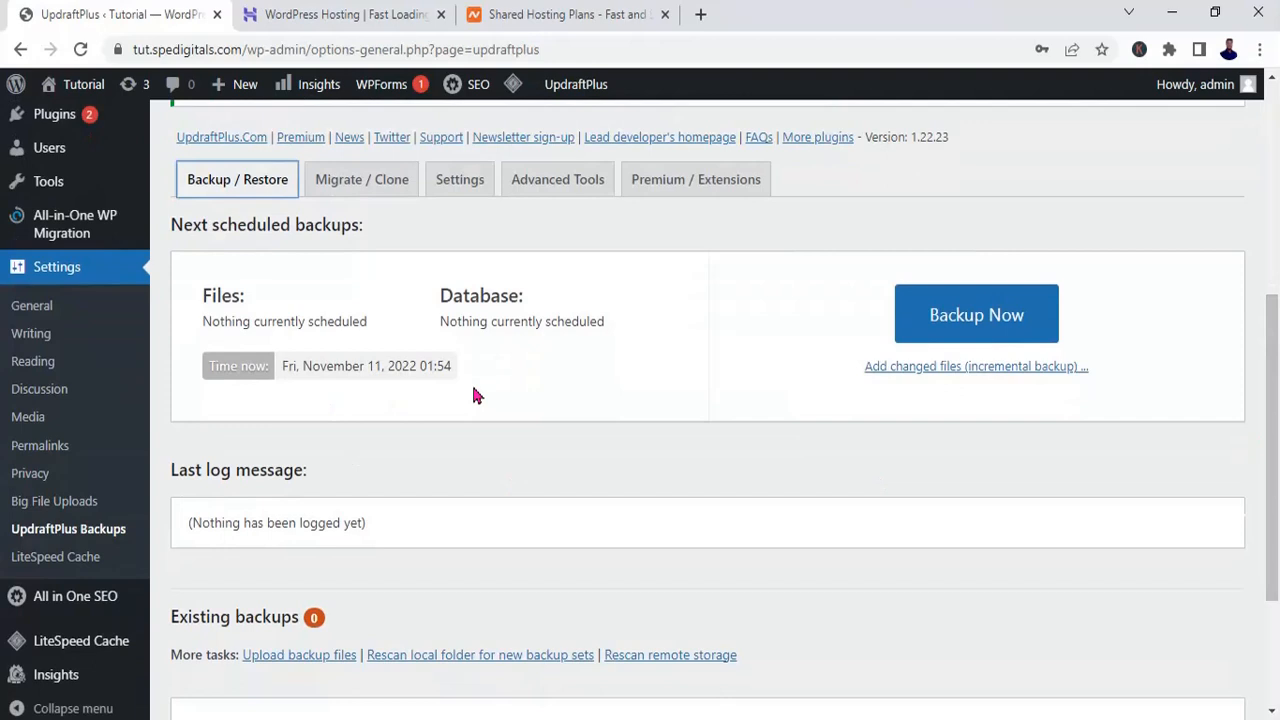
left_click(998, 338)
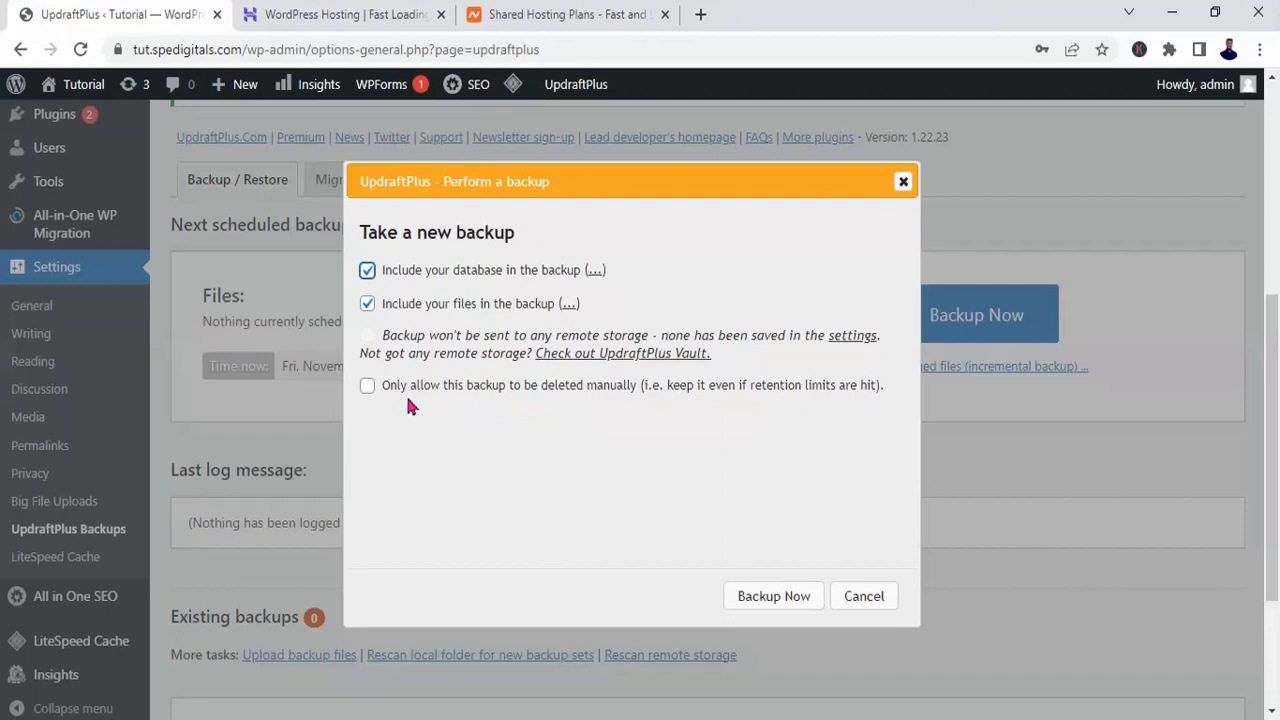
left_click(366, 390)
left_click(368, 389)
left_click(368, 390)
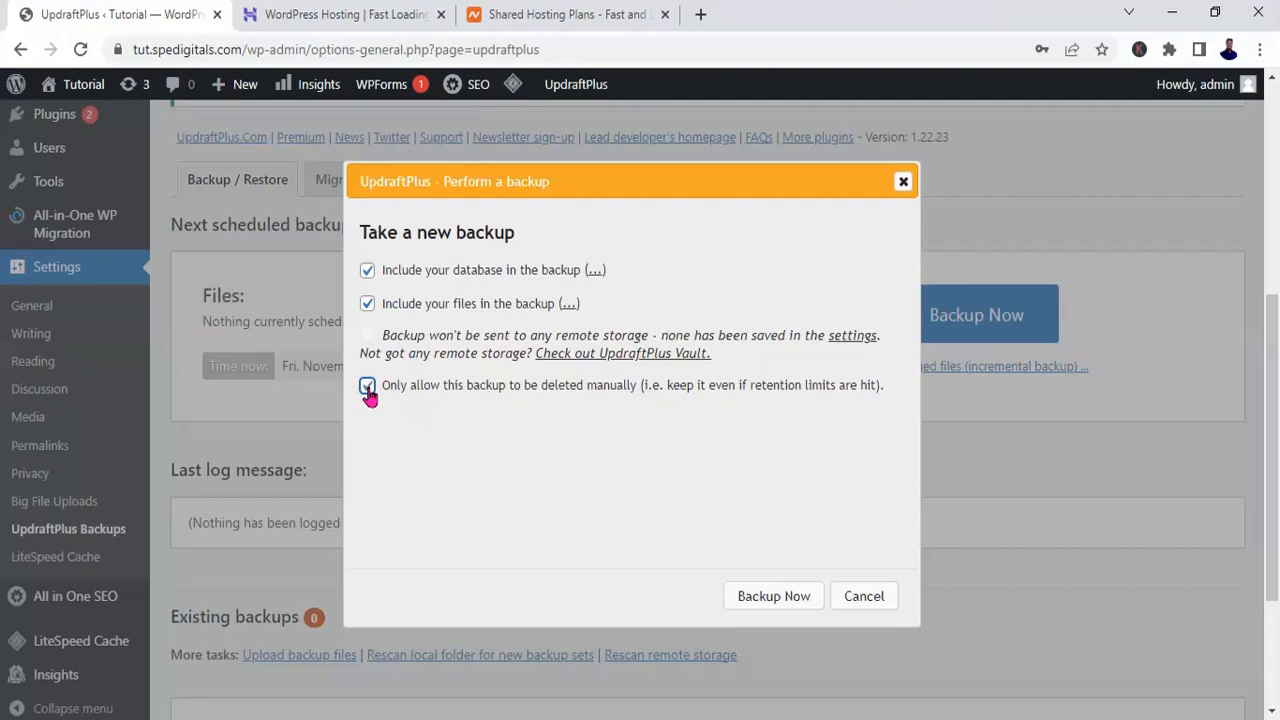
left_click(777, 600)
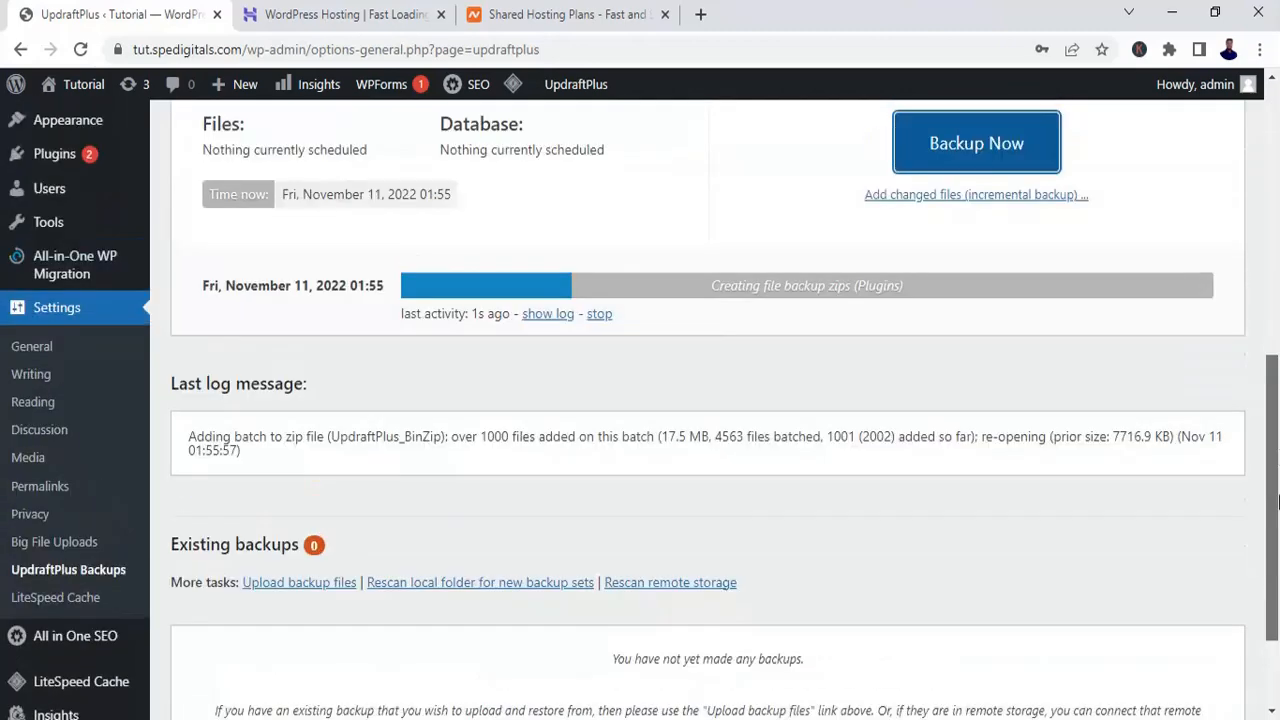
left_click_drag(1277, 503, 1277, 470)
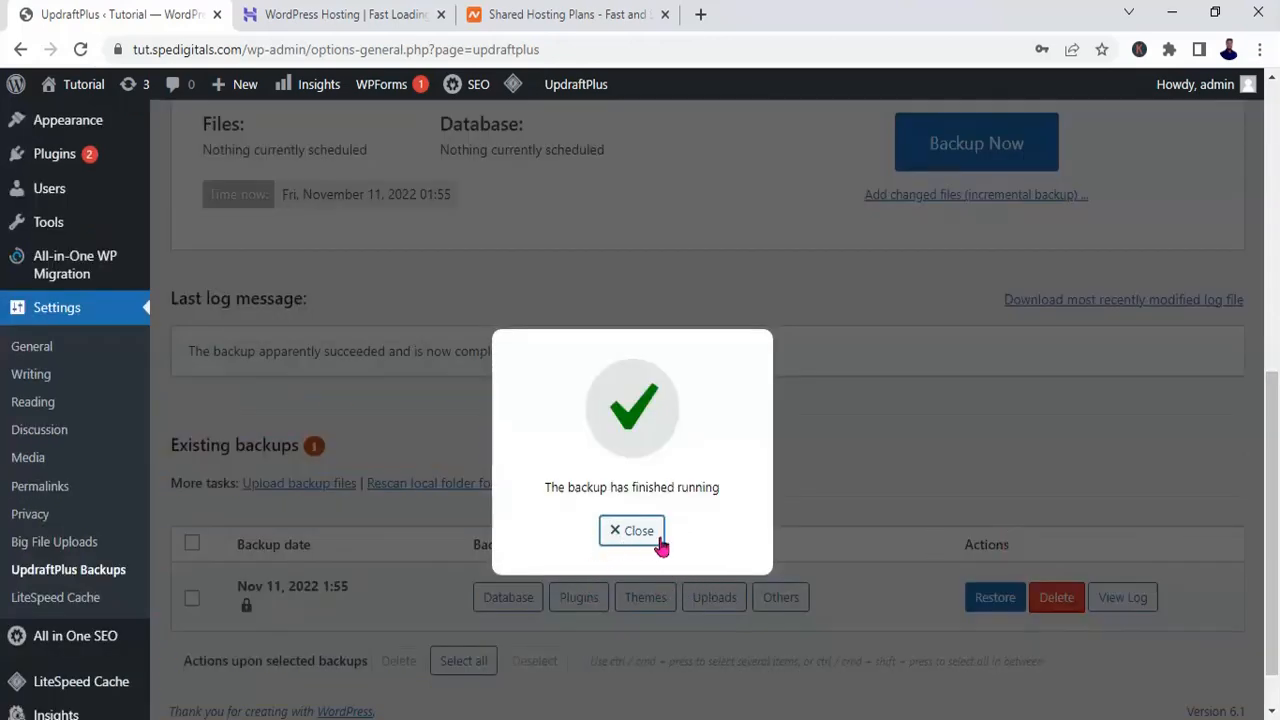
left_click(659, 538)
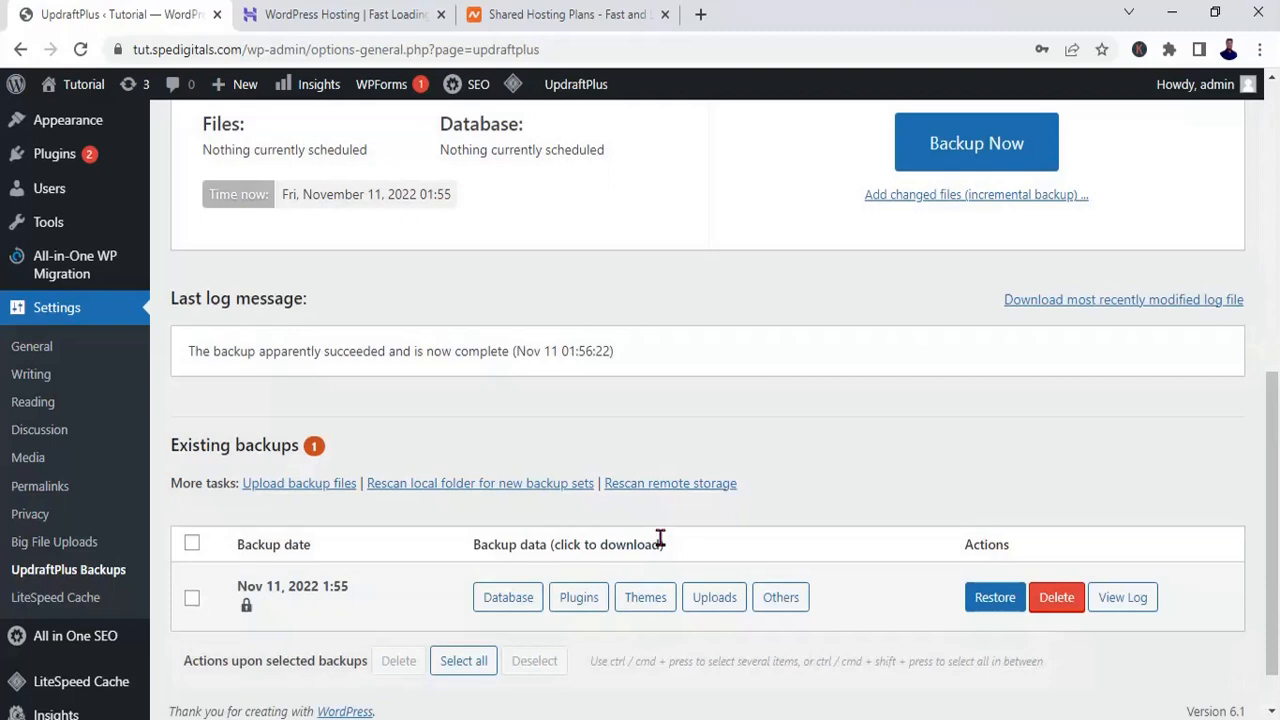
Step: Choose Google Drive as the remote storage in the UpdraftPlus settings and save the changes
left_click_drag(1277, 451, 1277, 508)
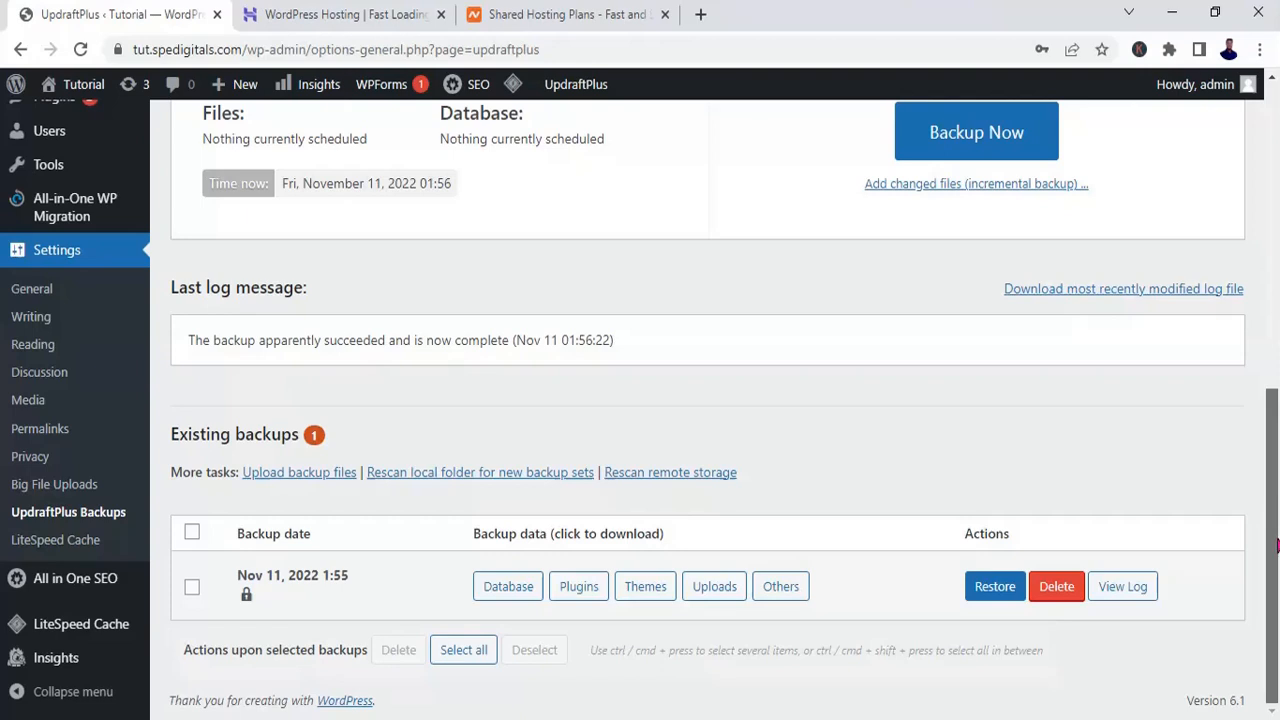
left_click_drag(1276, 545, 1277, 318)
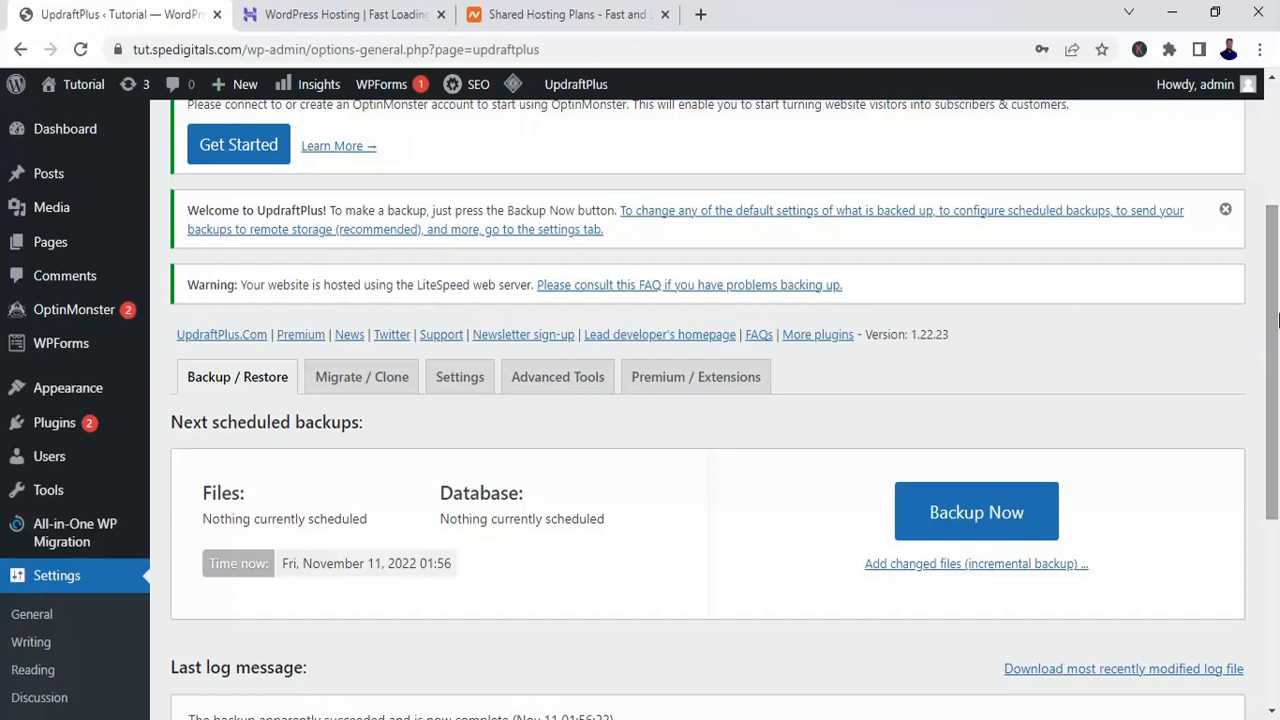
left_click(484, 386)
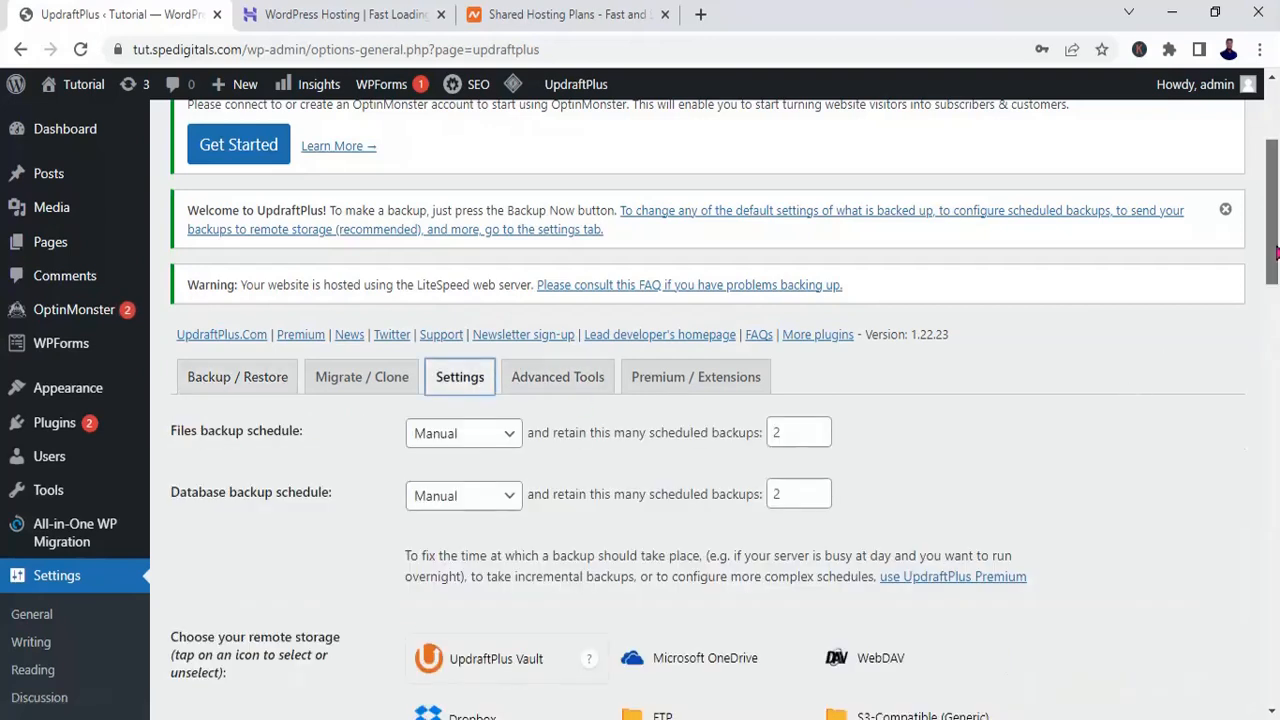
scroll(1276, 255, "down", 4)
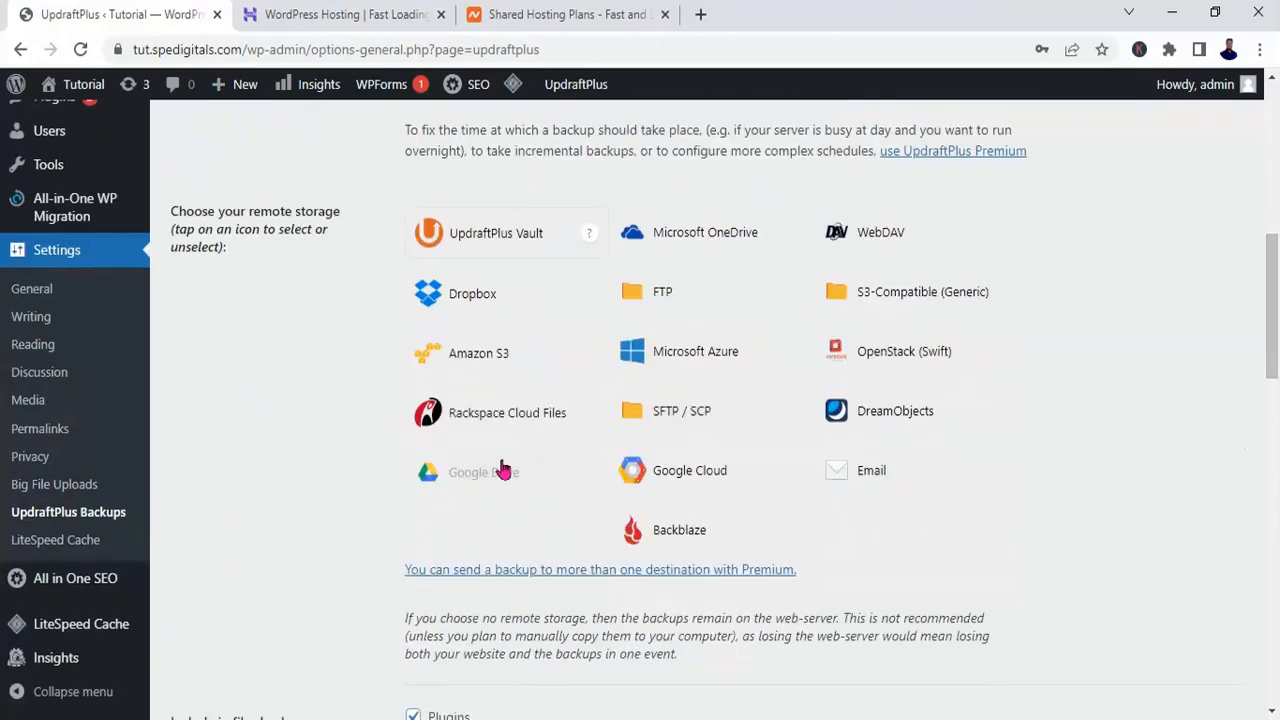
left_click(490, 472)
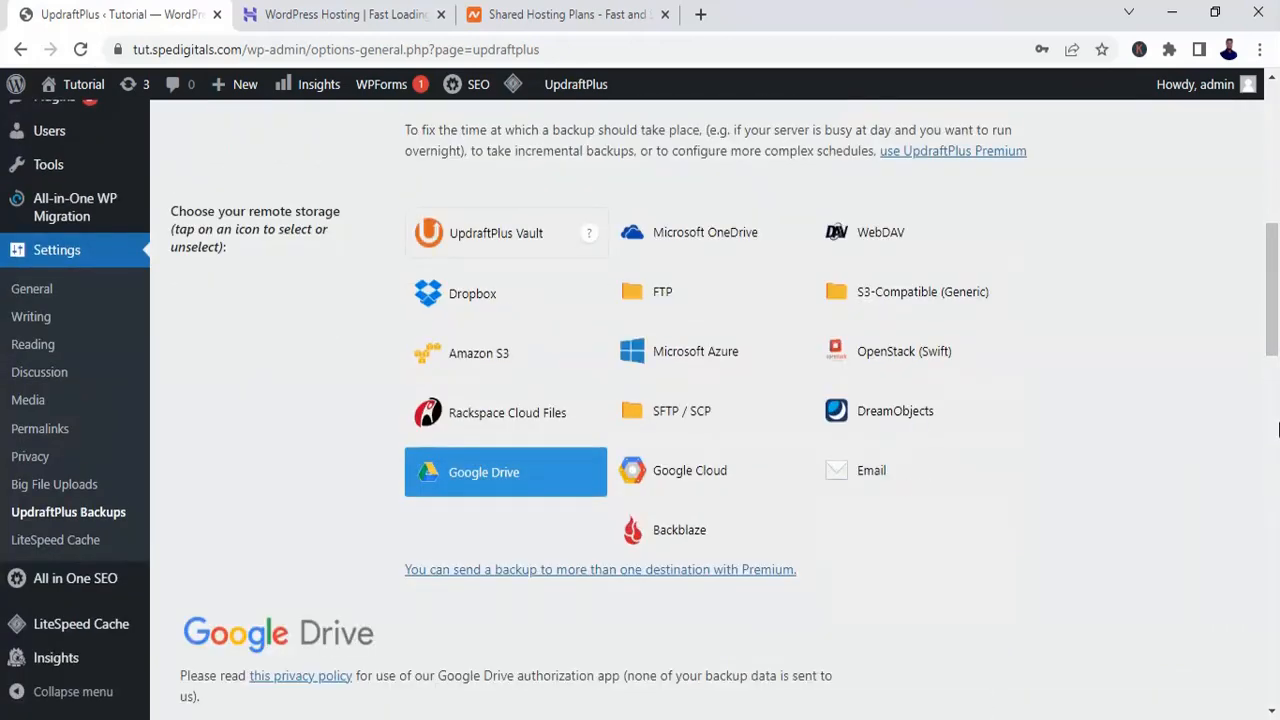
left_click_drag(1276, 345, 1276, 402)
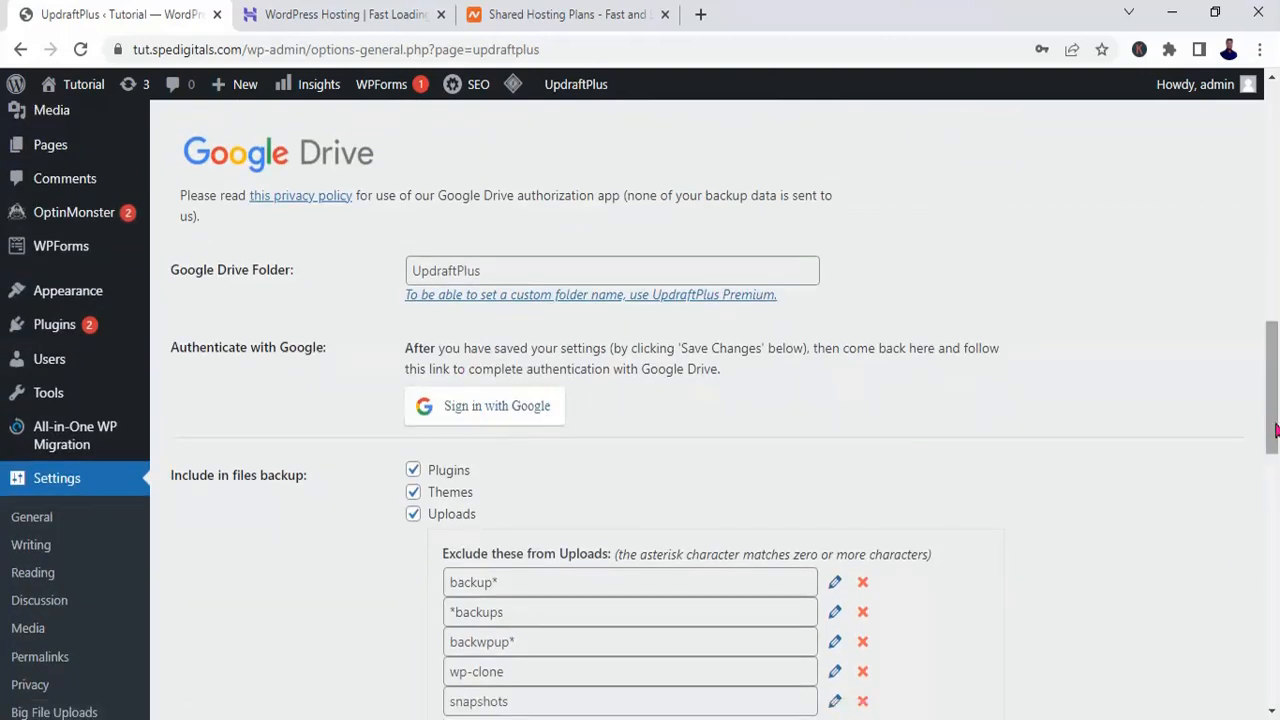
left_click_drag(1275, 435, 1275, 671)
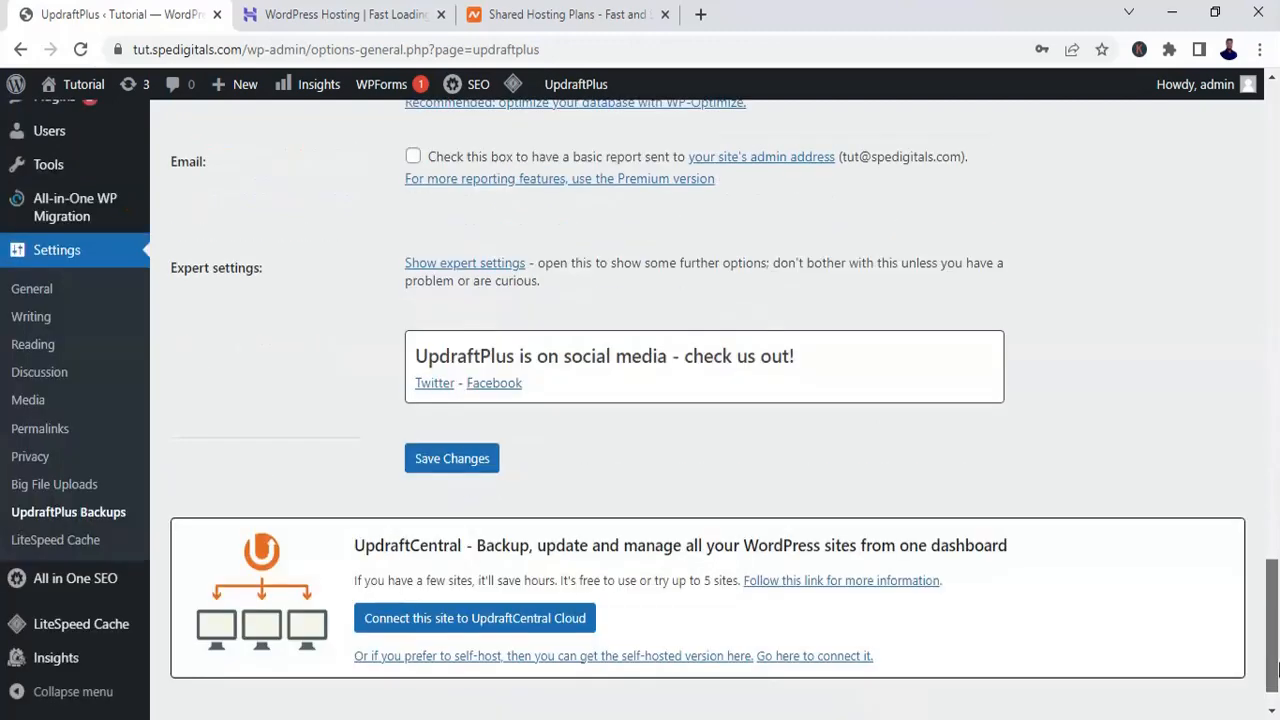
left_click(446, 466)
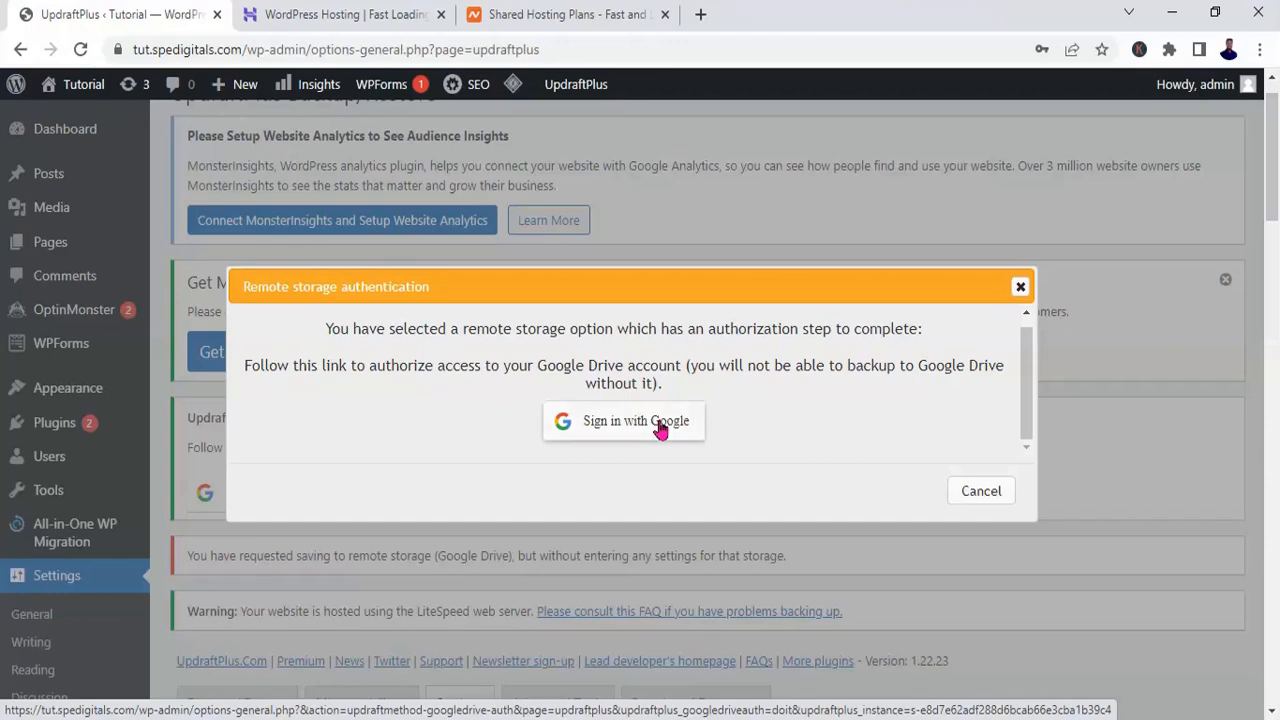
Step: Sign in with Google, allow UpdraftPlus access to the Google Drive account, and complete the setup
left_click(660, 426)
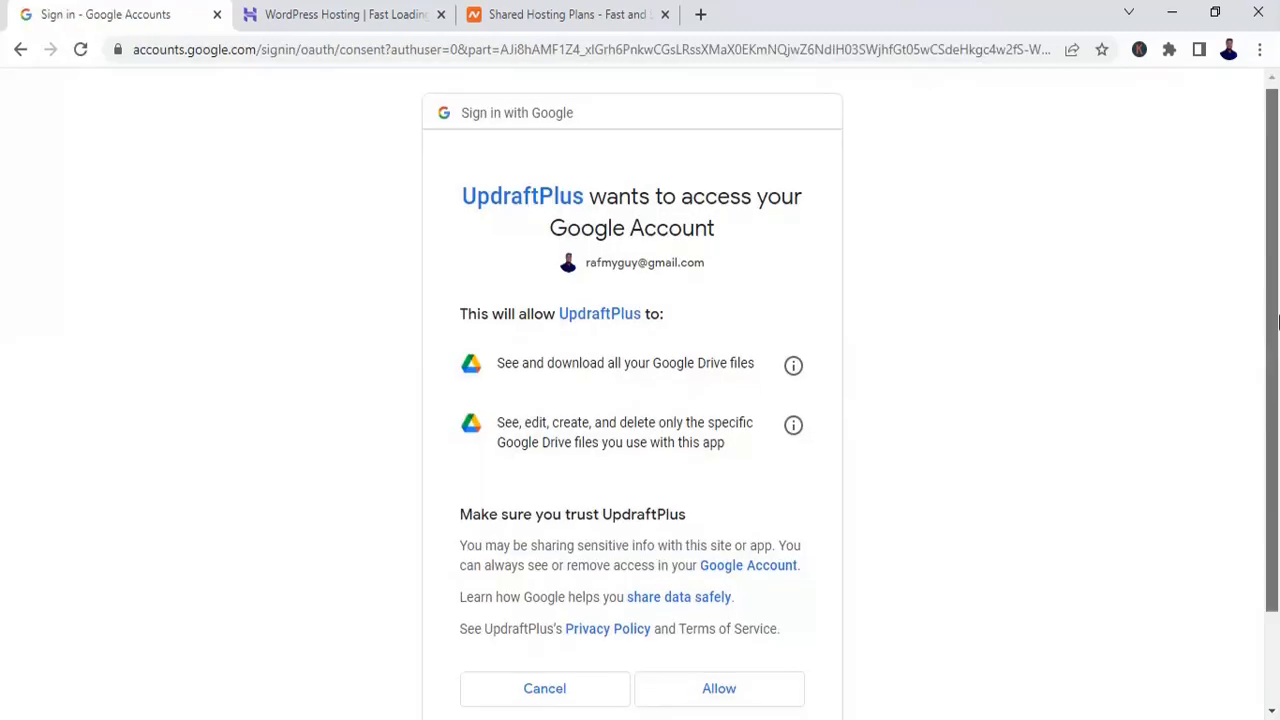
scroll(690, 500, "down", 2)
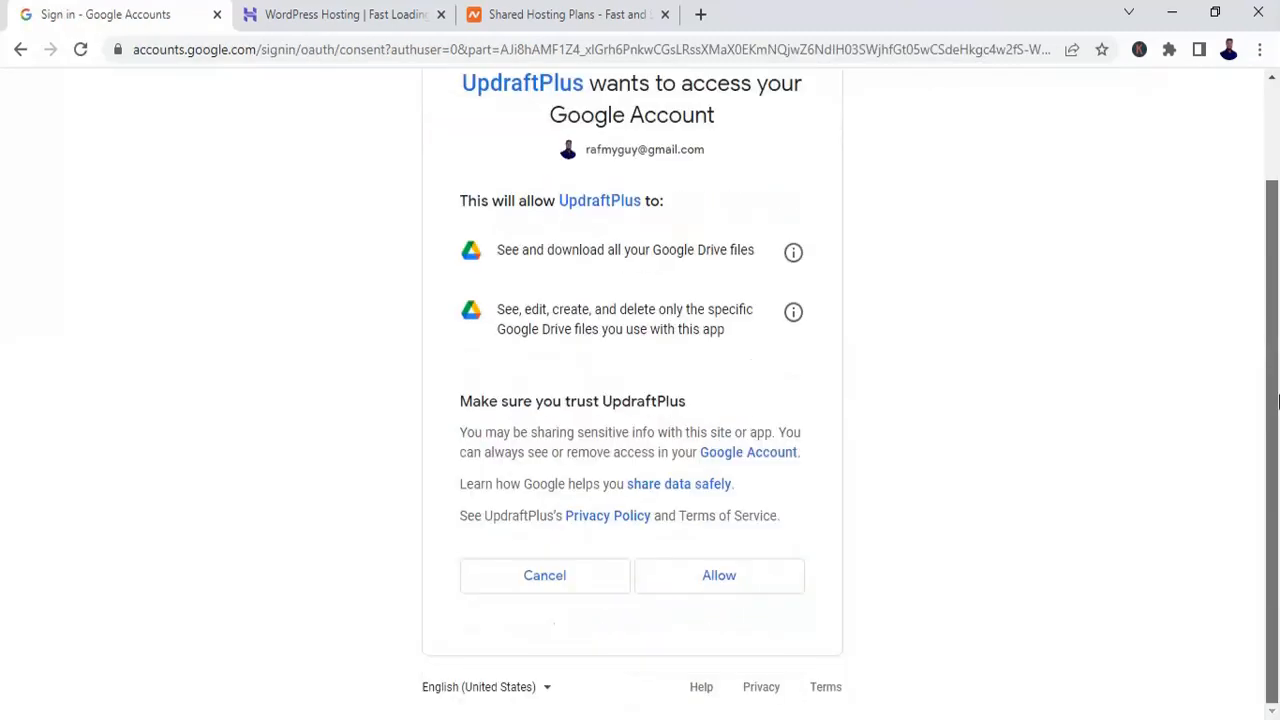
left_click(714, 578)
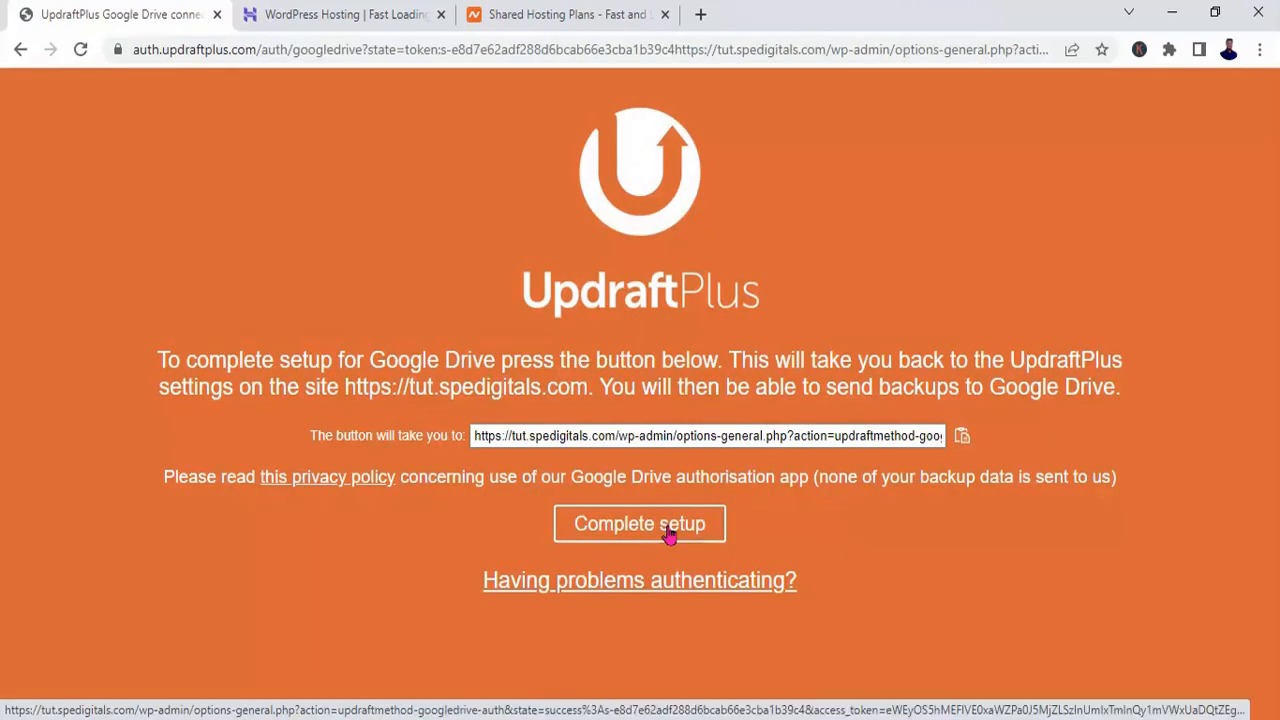
left_click(668, 534)
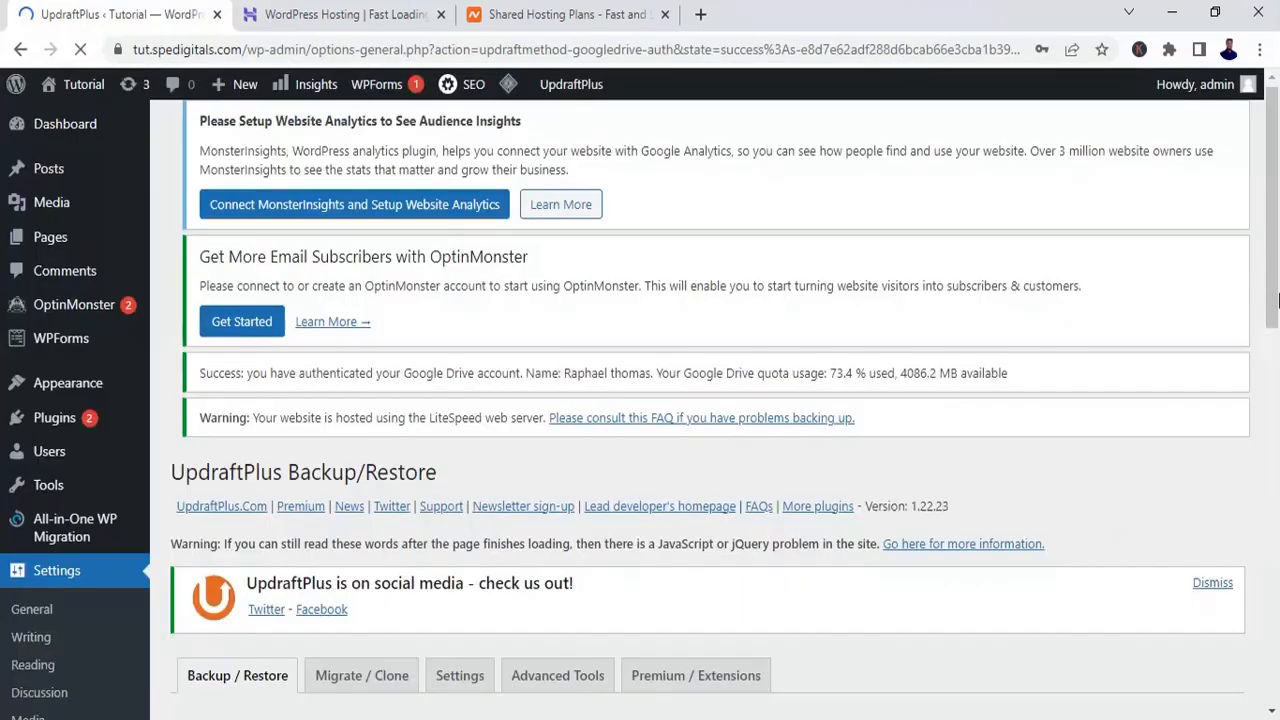
Step: Check the new backup options, including sending to remote storage, and close them without starting a backup
left_click_drag(1277, 297, 1273, 578)
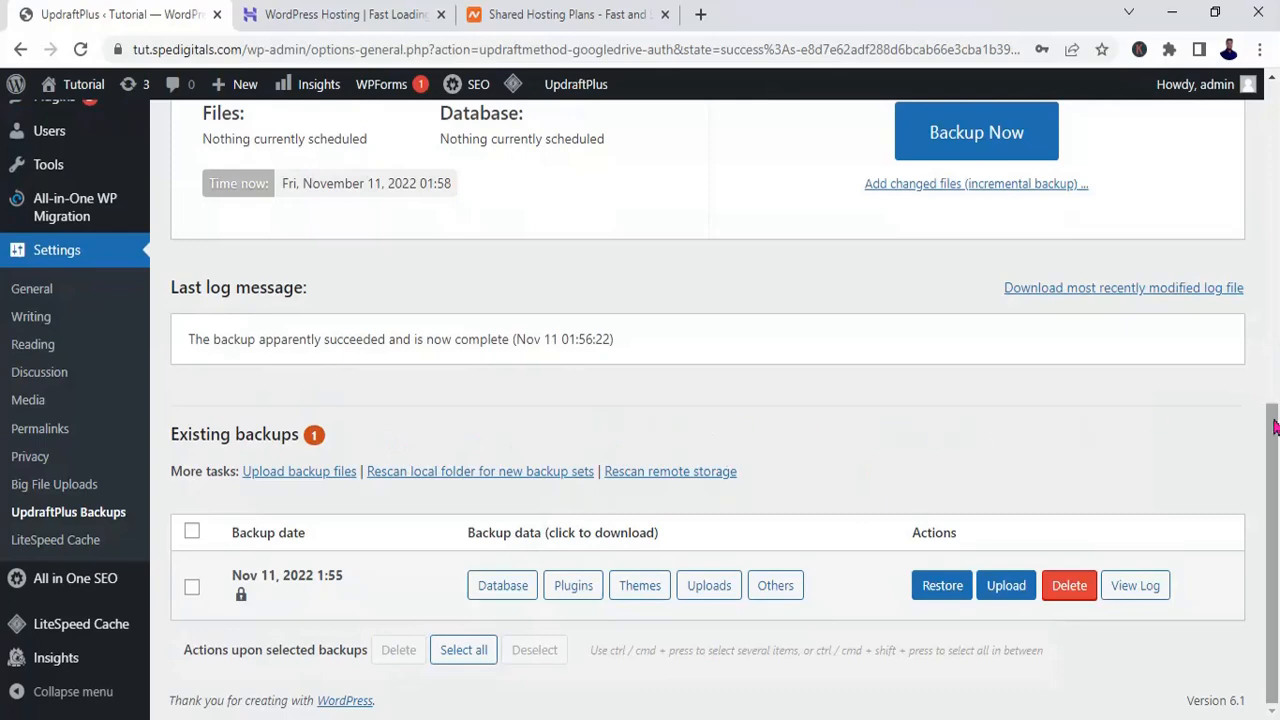
scroll(1276, 428, "up", 2)
scroll(1276, 428, "up", 1)
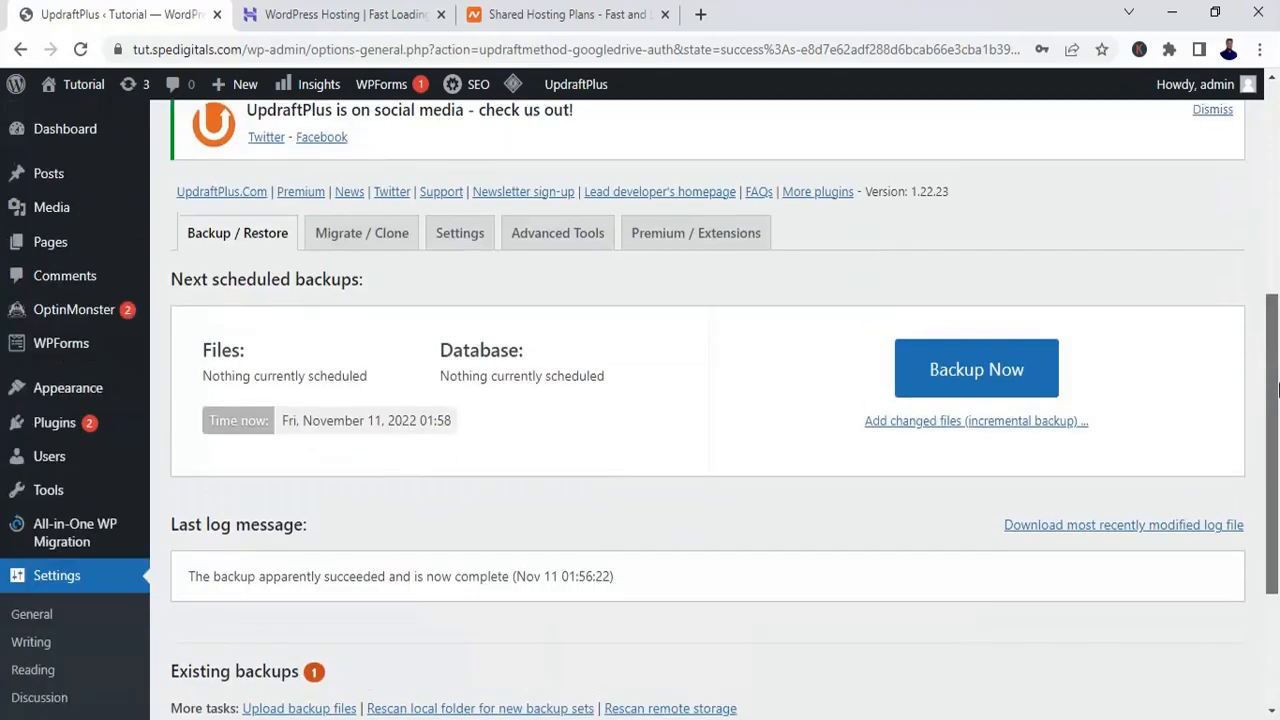
left_click(1009, 397)
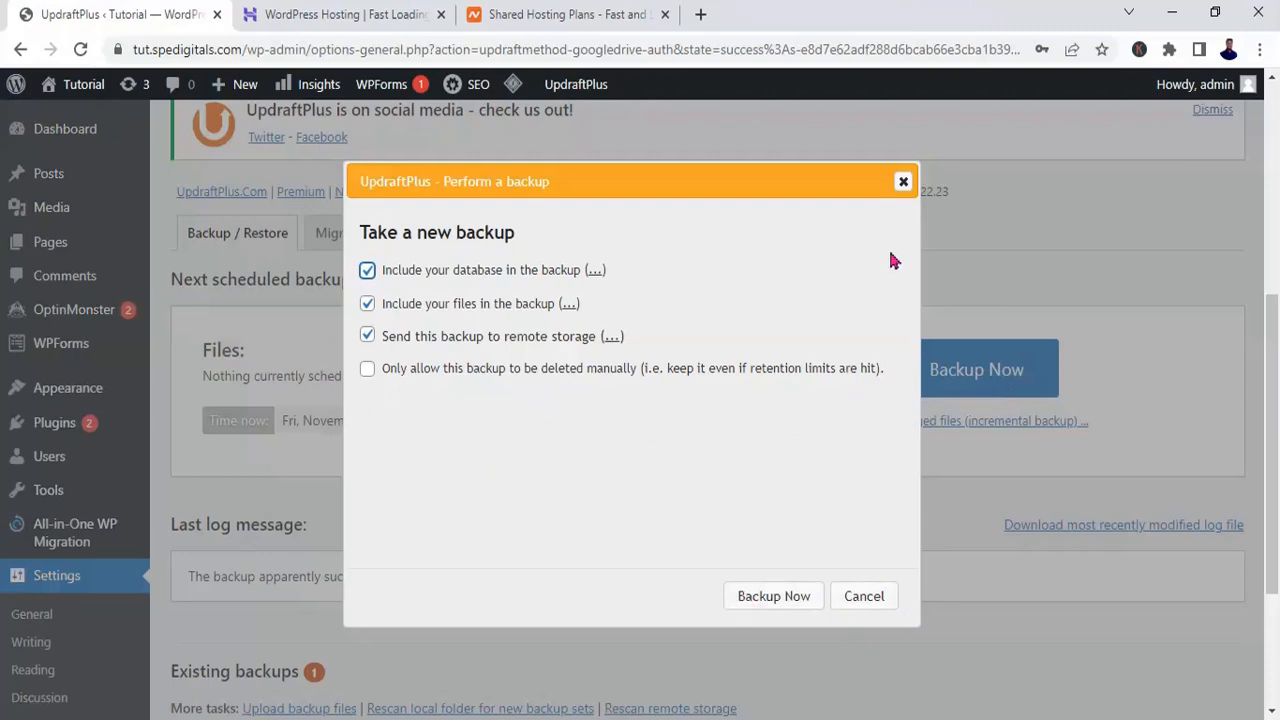
left_click(903, 185)
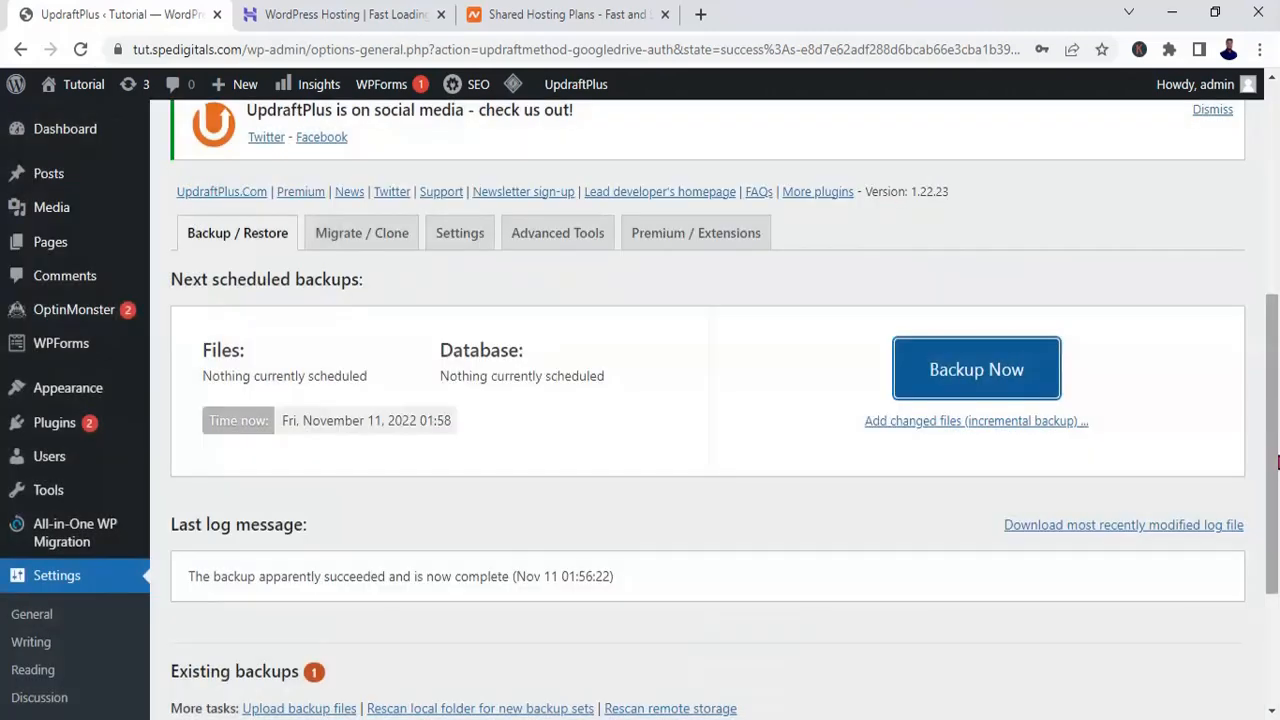
Step: Review the Backup / Restore page, including the Google Drive authentication notice, last log message and actions for the existing backup
mouse_move(1277, 461)
left_mouse_down()
mouse_move(1277, 410)
mouse_move(1277, 450)
left_mouse_up()
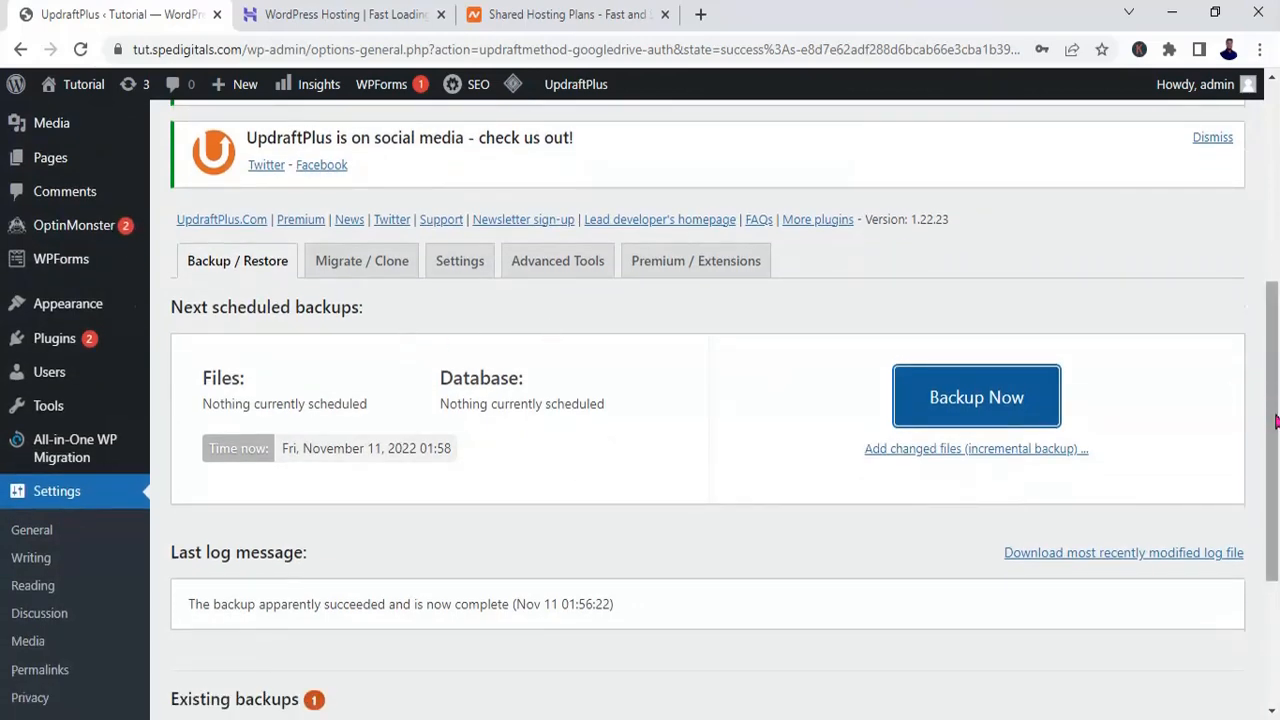
left_click_drag(1272, 400, 1275, 597)
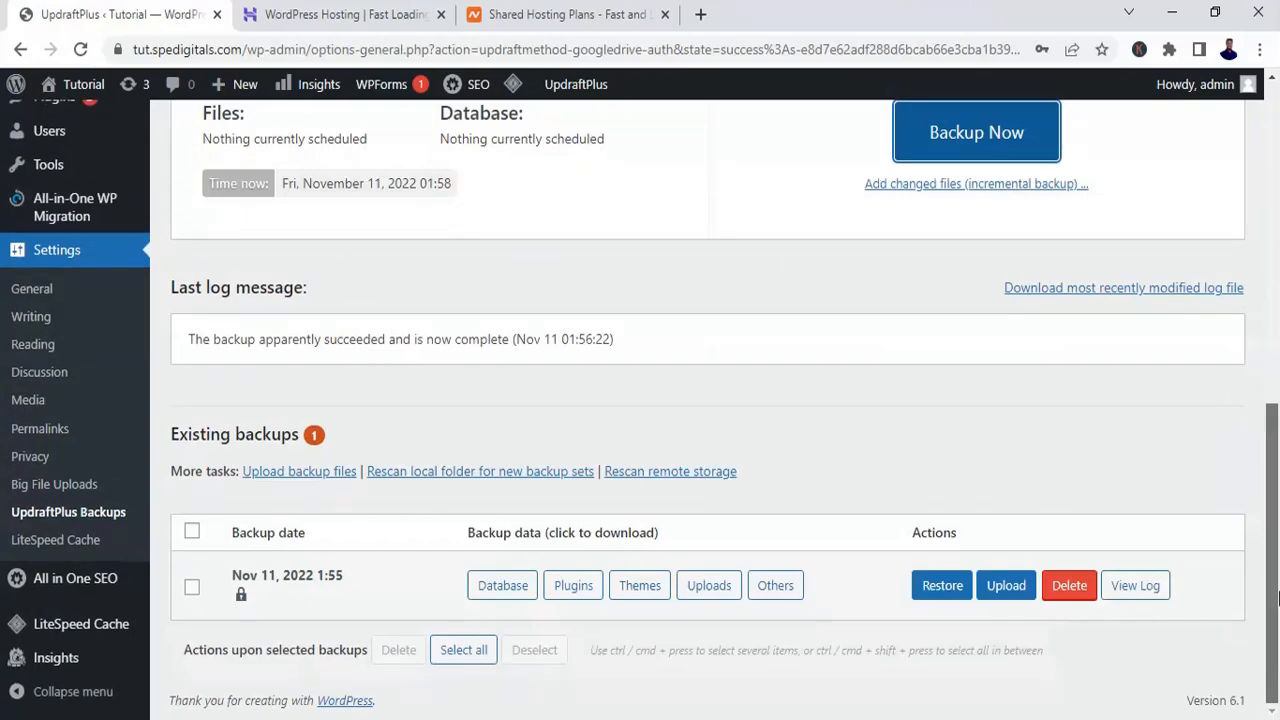
left_click_drag(1277, 597, 1277, 218)
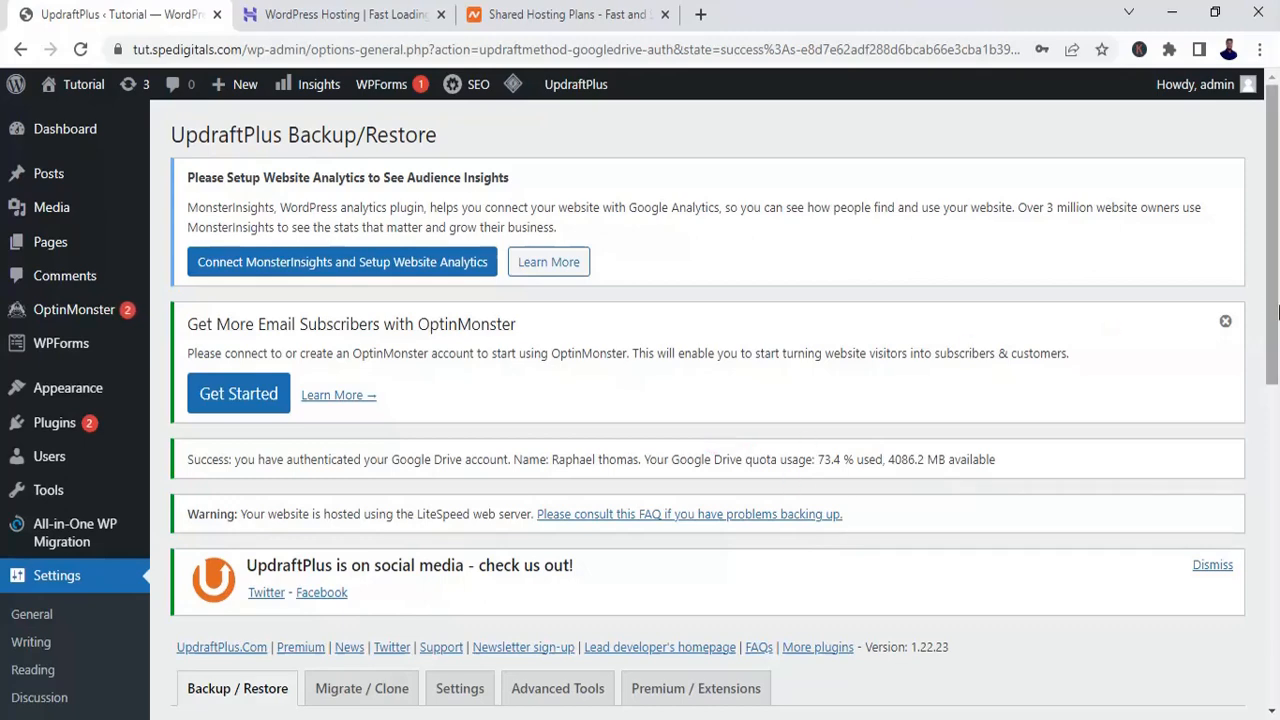
scroll(1276, 398, "down", 2)
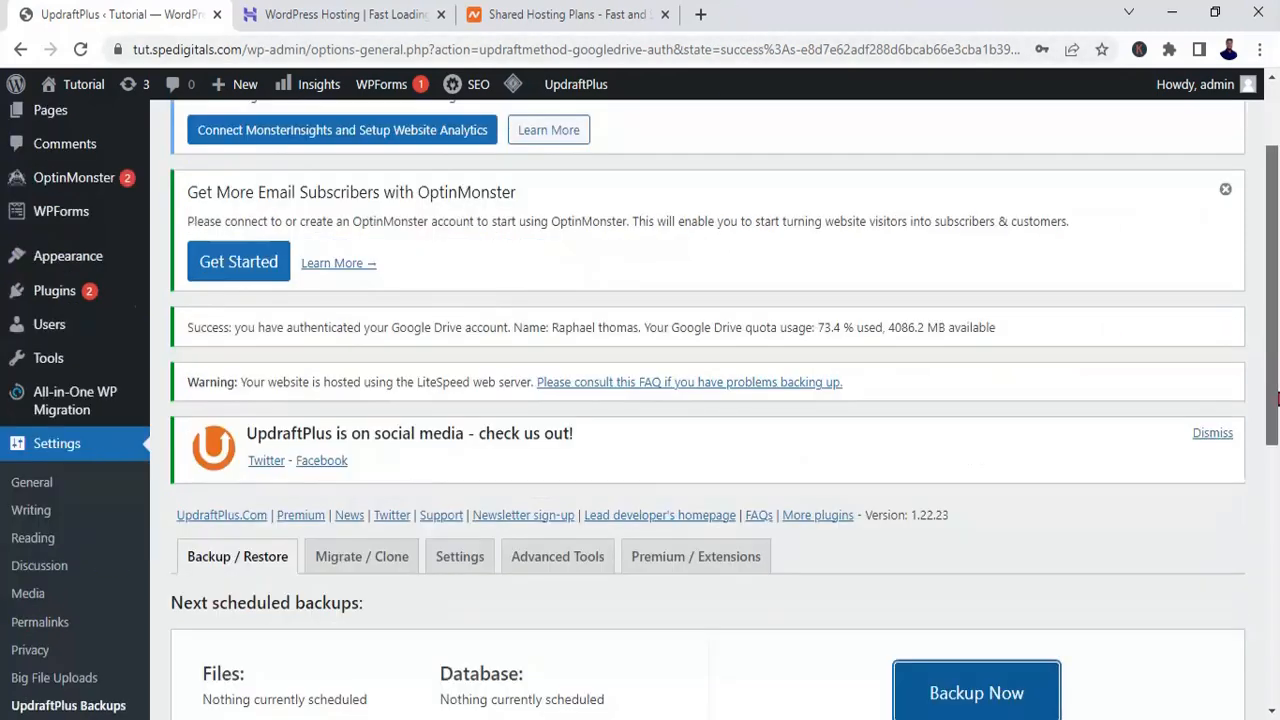
left_click_drag(1276, 398, 1277, 658)
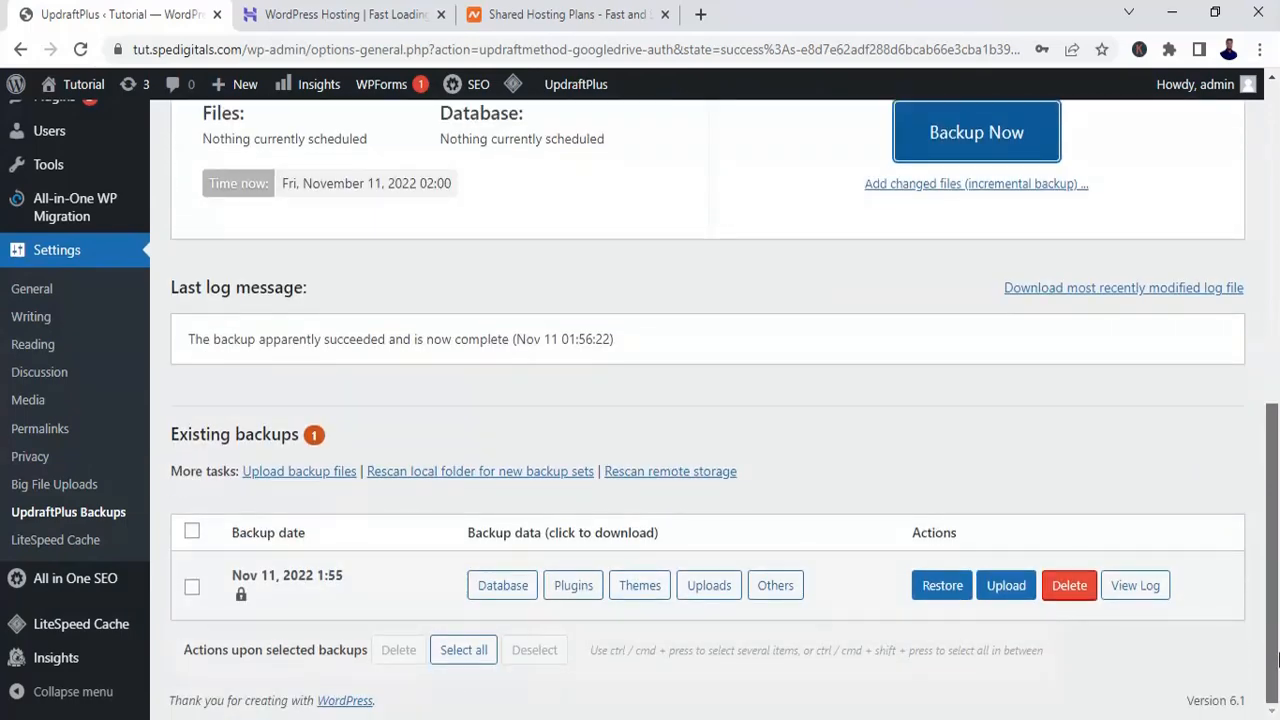
left_click_drag(1276, 657, 1276, 560)
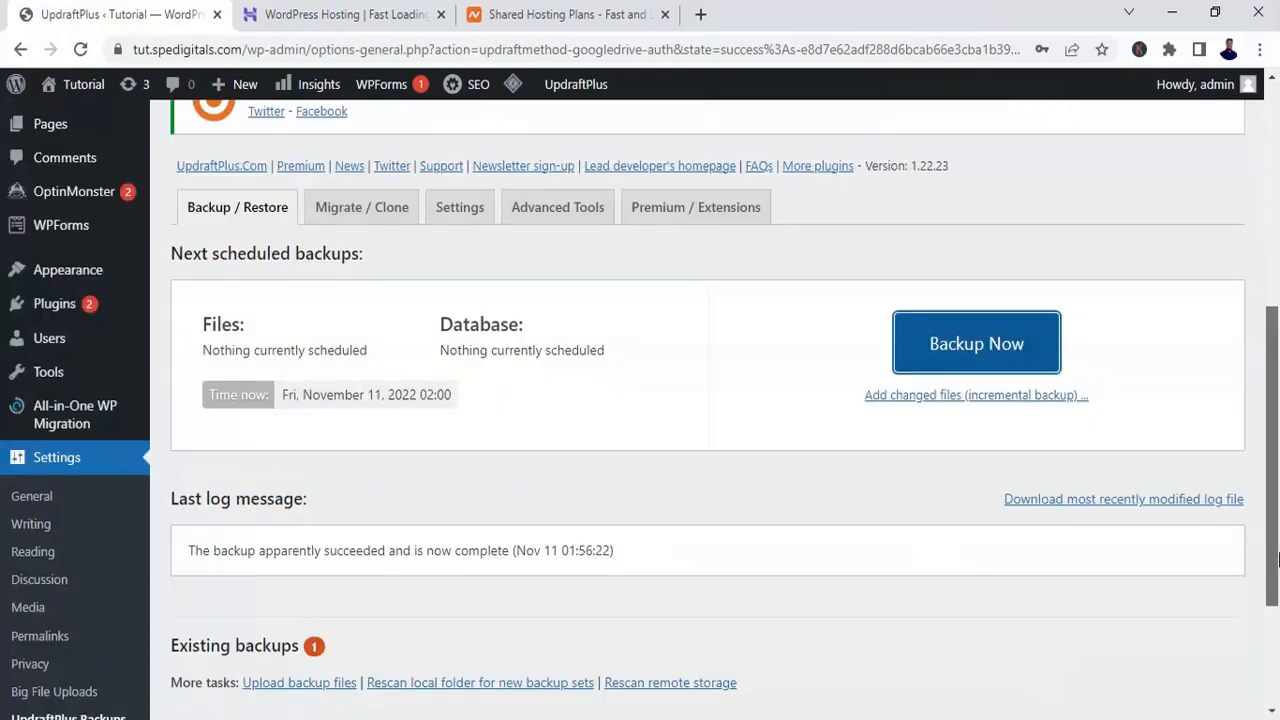